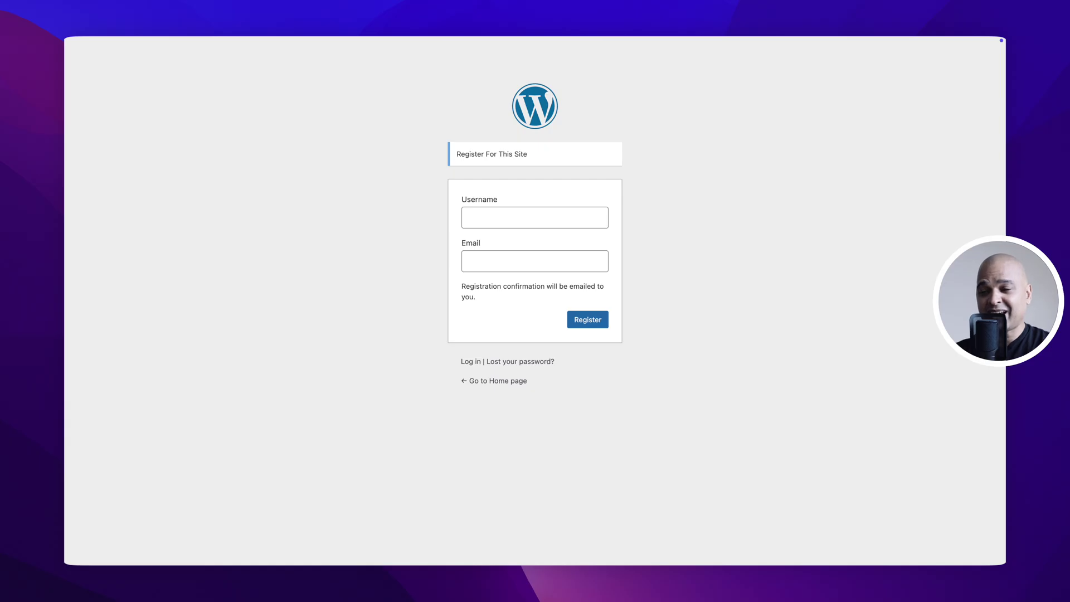
# - Answer the First Name question with 'John' and advance to the next question
pyautogui.write('John')
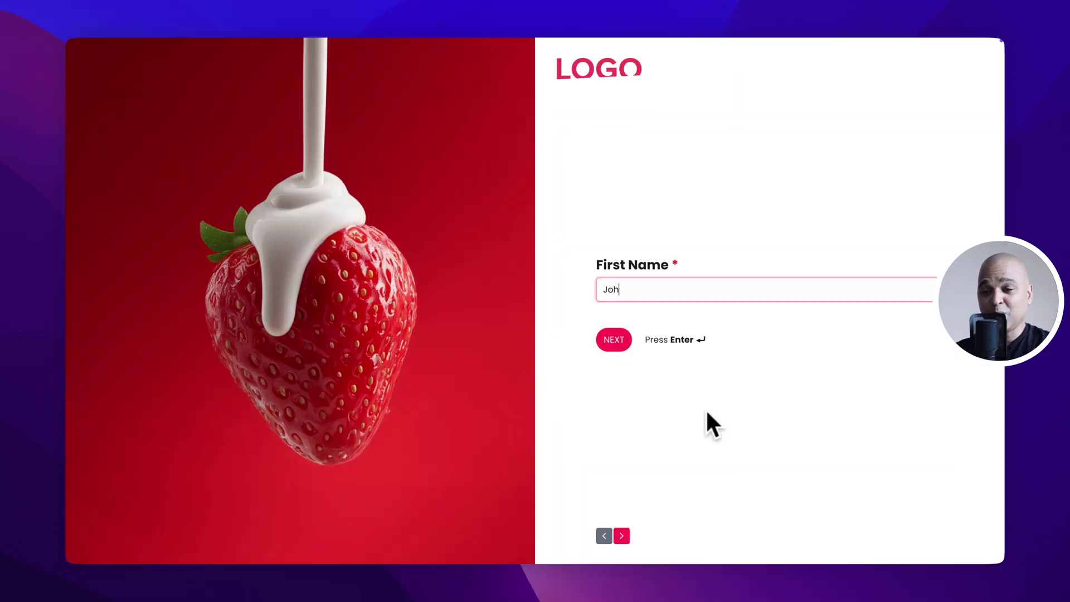
pyautogui.press('Return')
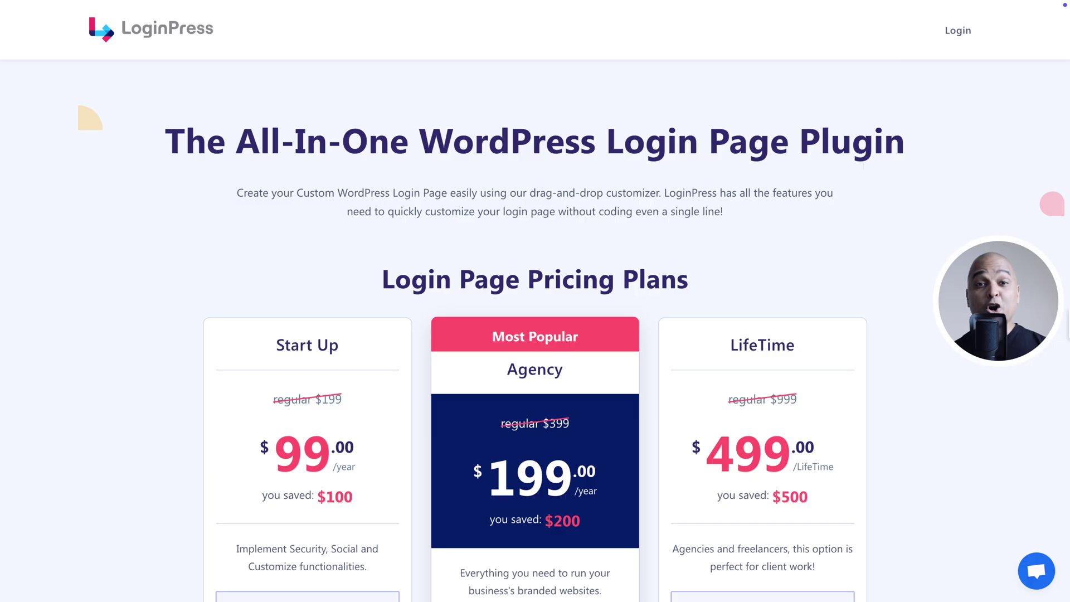
# - Set the strawberry image as the container's Background Fallback
pyautogui.scroll(-4, 535, 329)
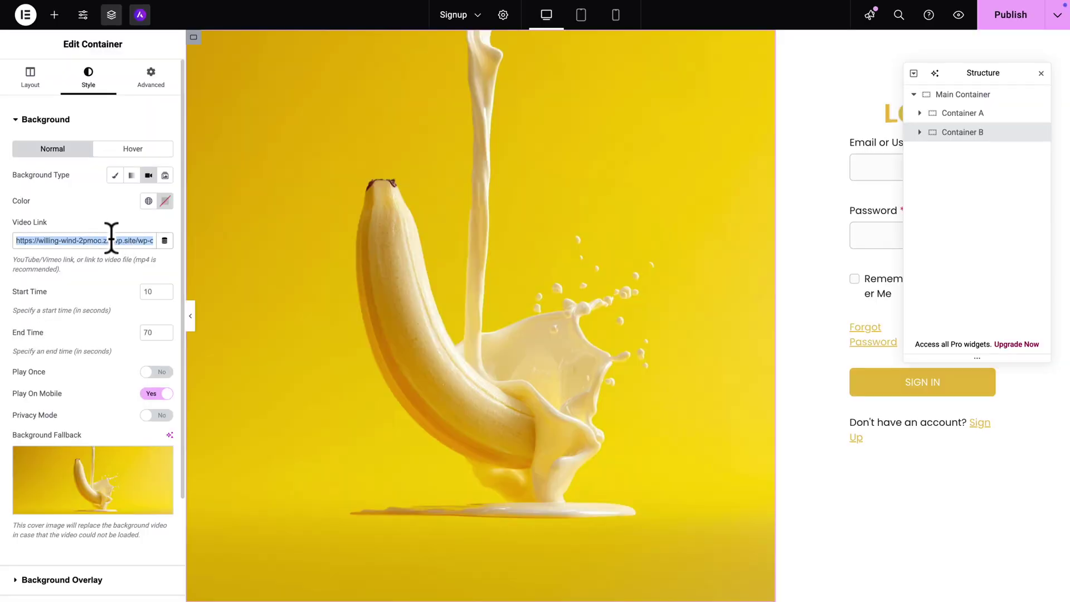
pyautogui.click(89, 475)
pyautogui.click(281, 250)
pyautogui.click(1032, 563)
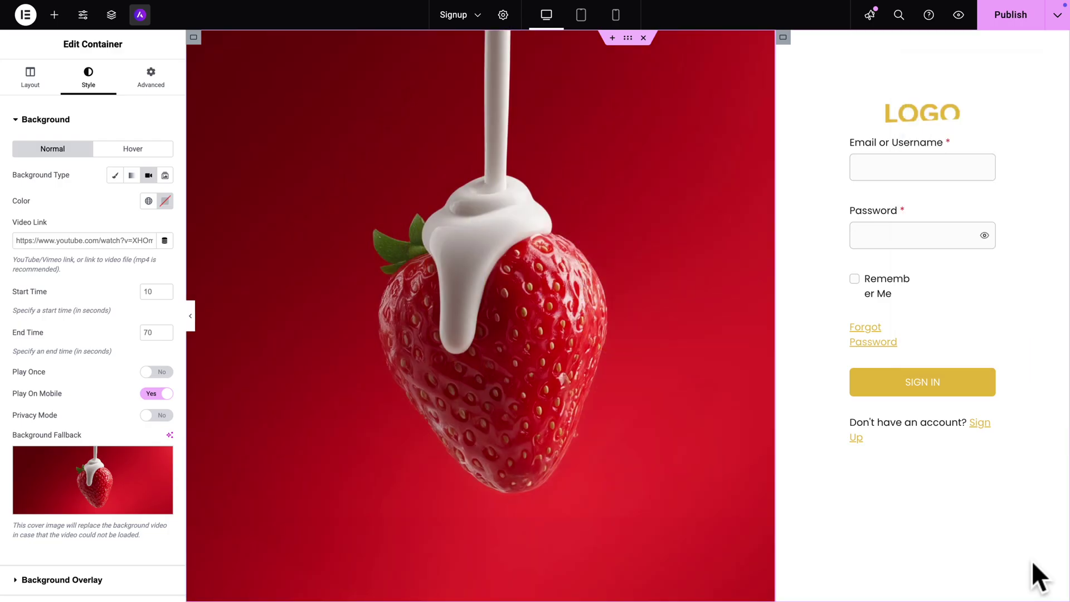
# - Replace the logo image with the pink logo from the Media Library
pyautogui.click(928, 113)
pyautogui.click(117, 165)
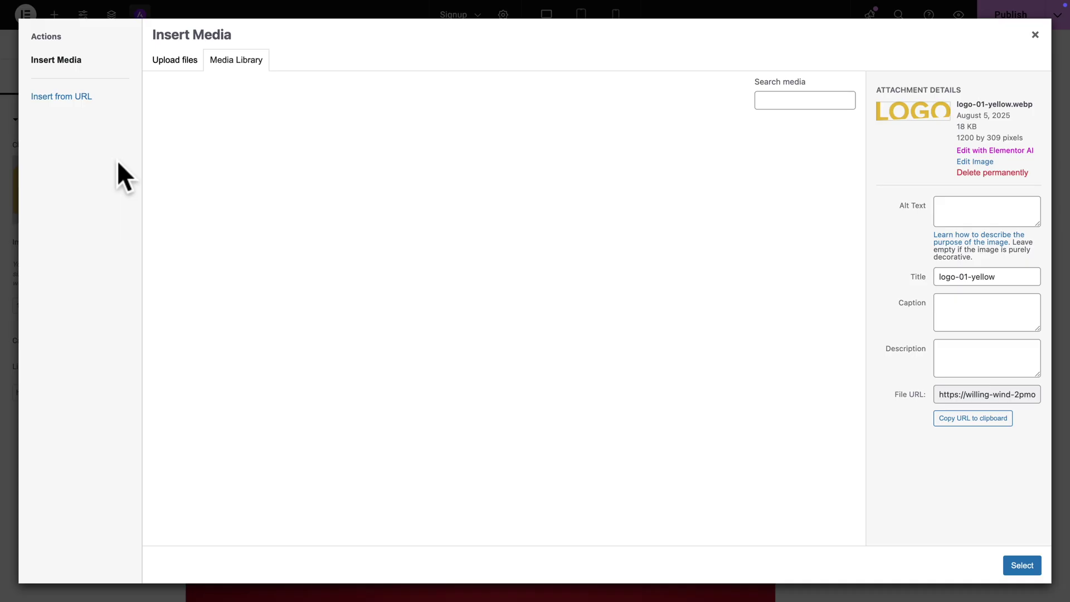
pyautogui.click(156, 170)
pyautogui.click(1016, 562)
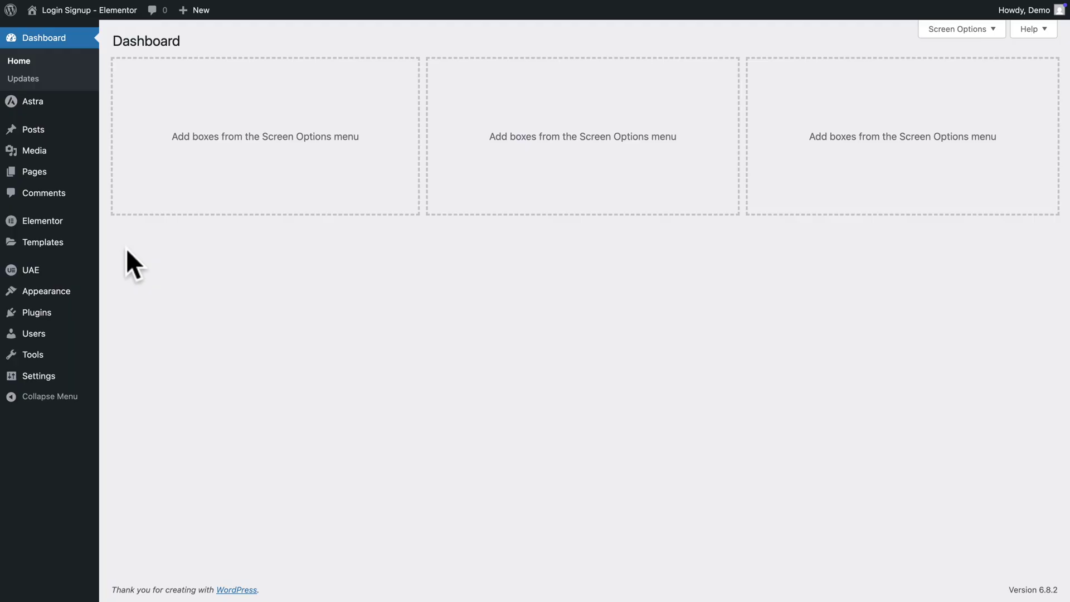
# - Search Add Plugin for 'forms', then install and activate SureForms
pyautogui.moveTo(49, 316)
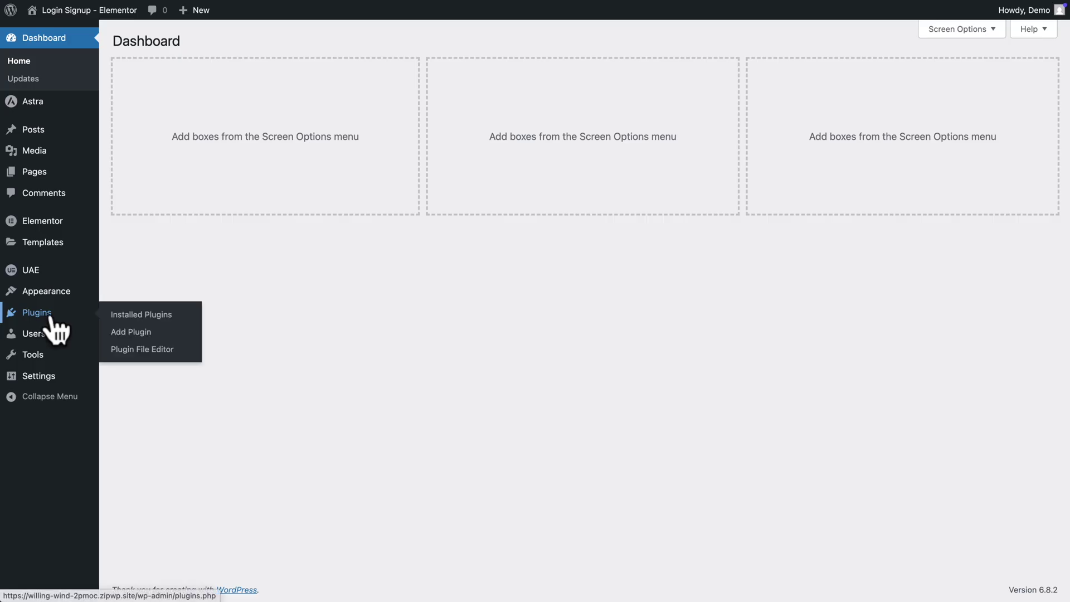
pyautogui.click(109, 331)
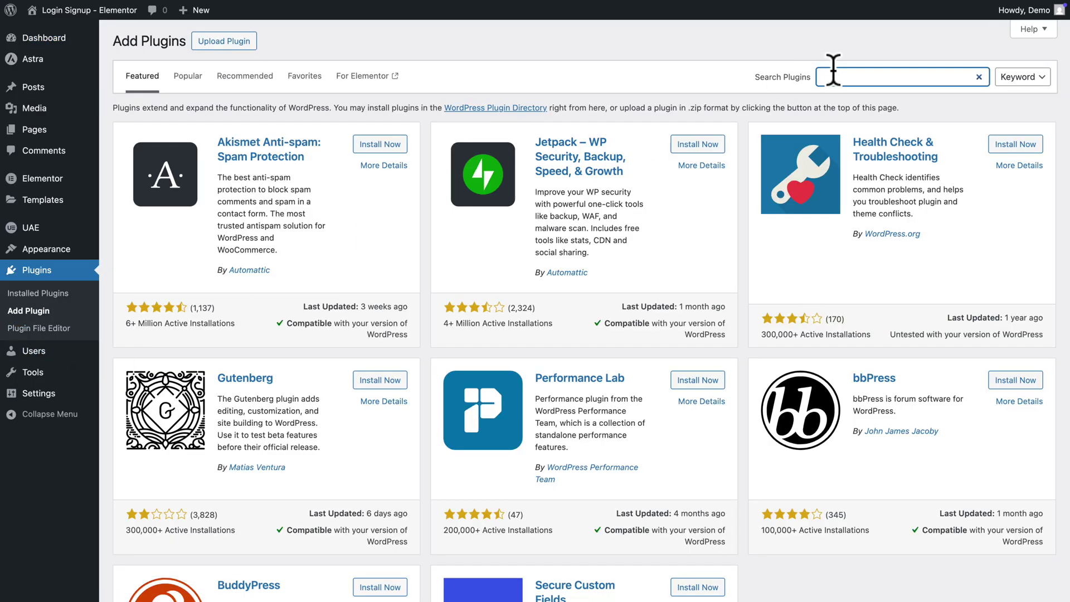
pyautogui.write('forms')
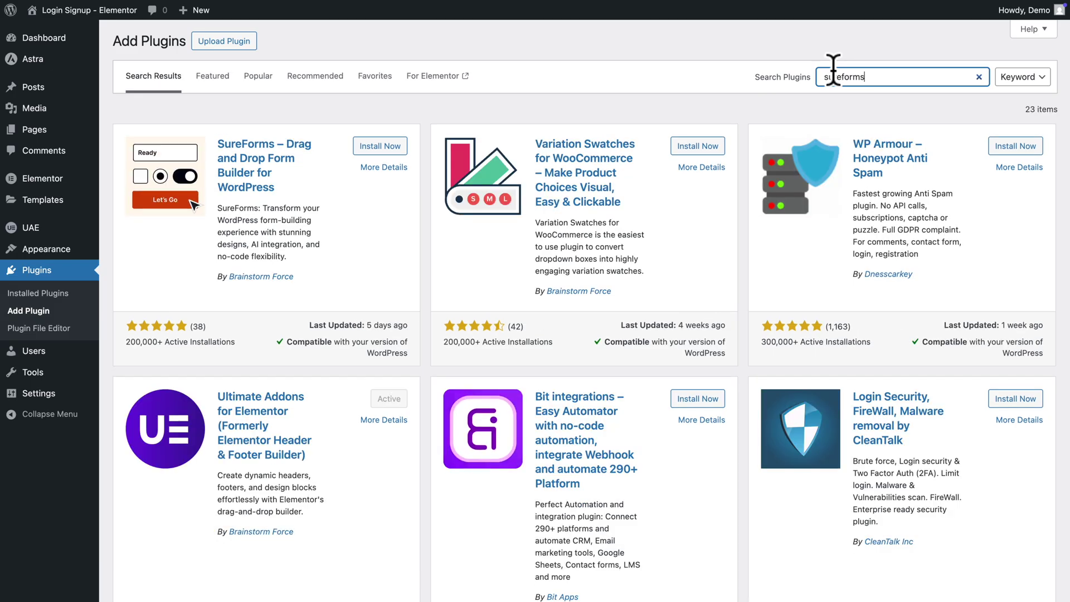
pyautogui.click(385, 147)
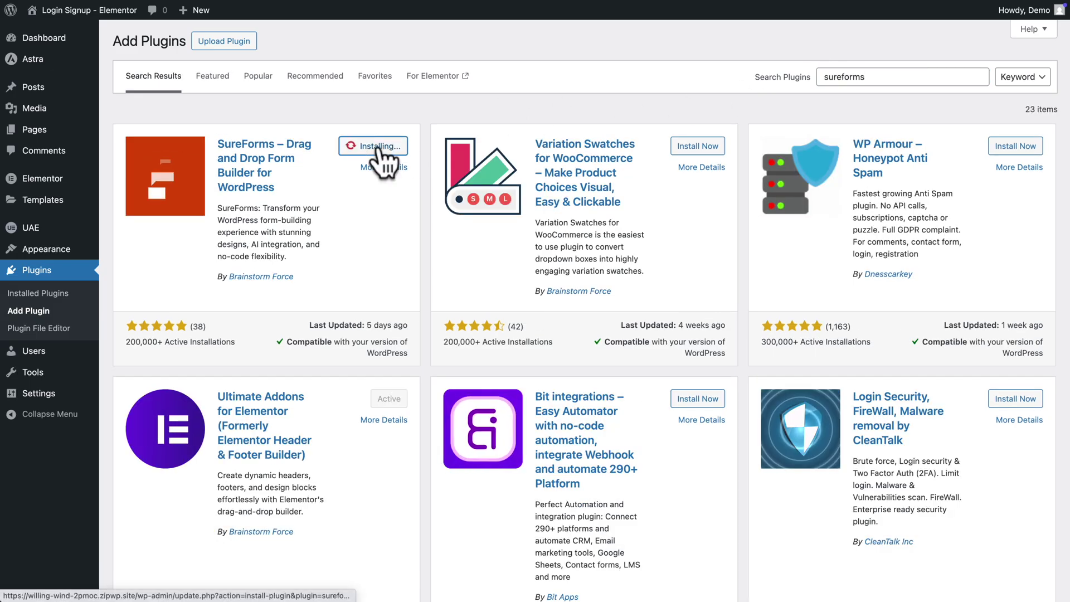
pyautogui.click(390, 146)
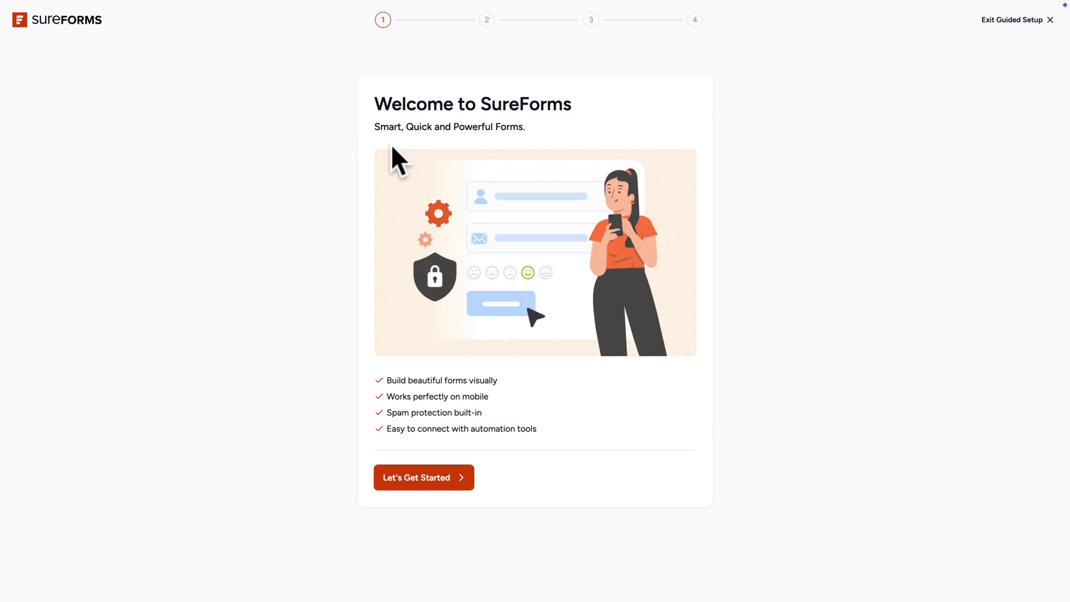
# - Exit the SureForms guided setup and return to Plugins > Add Plugin
pyautogui.click(1030, 21)
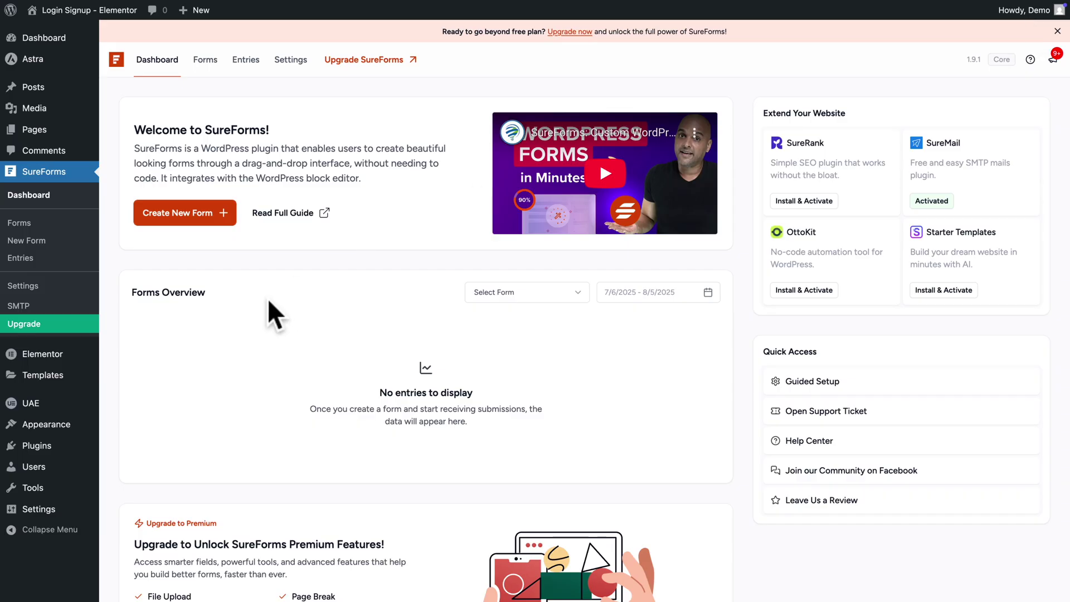
pyautogui.moveTo(50, 448)
pyautogui.click(130, 465)
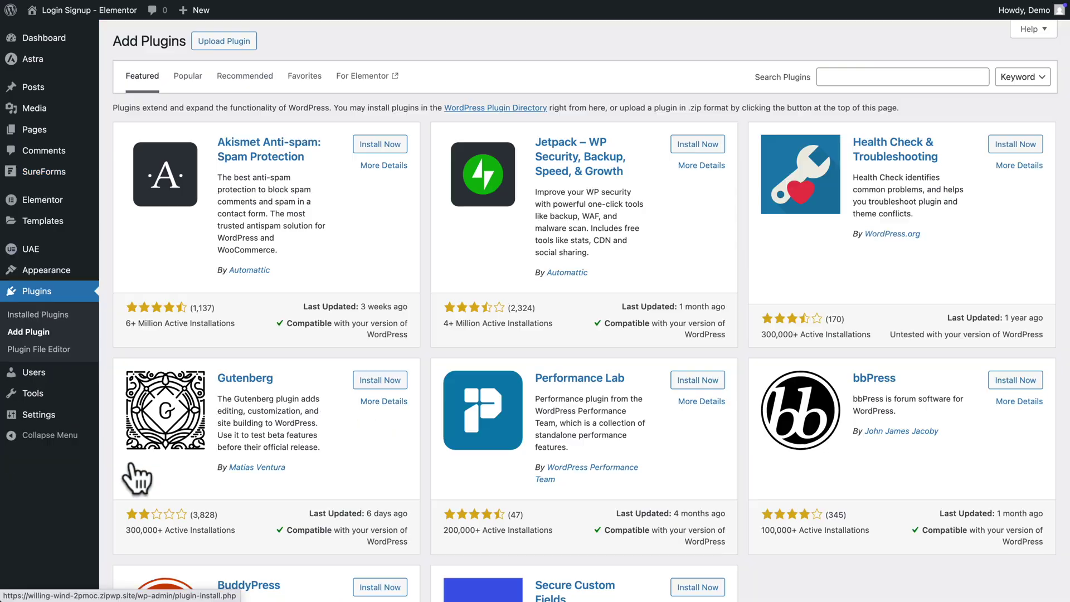
# - Upload, install and activate sureforms-business-1.9.0.zip, then activate its license
pyautogui.click(225, 40)
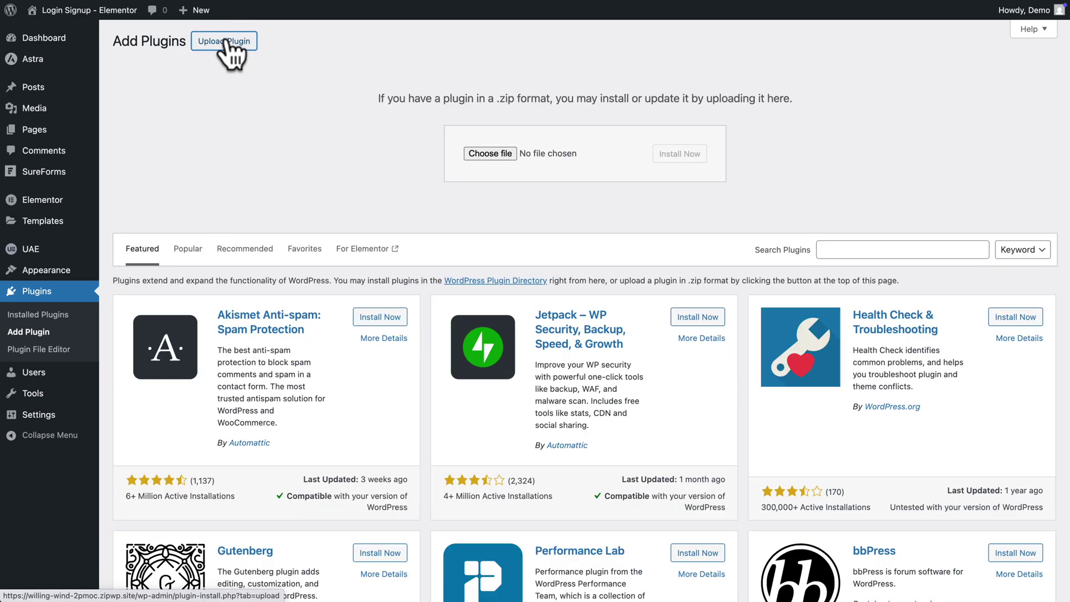
pyautogui.click(477, 154)
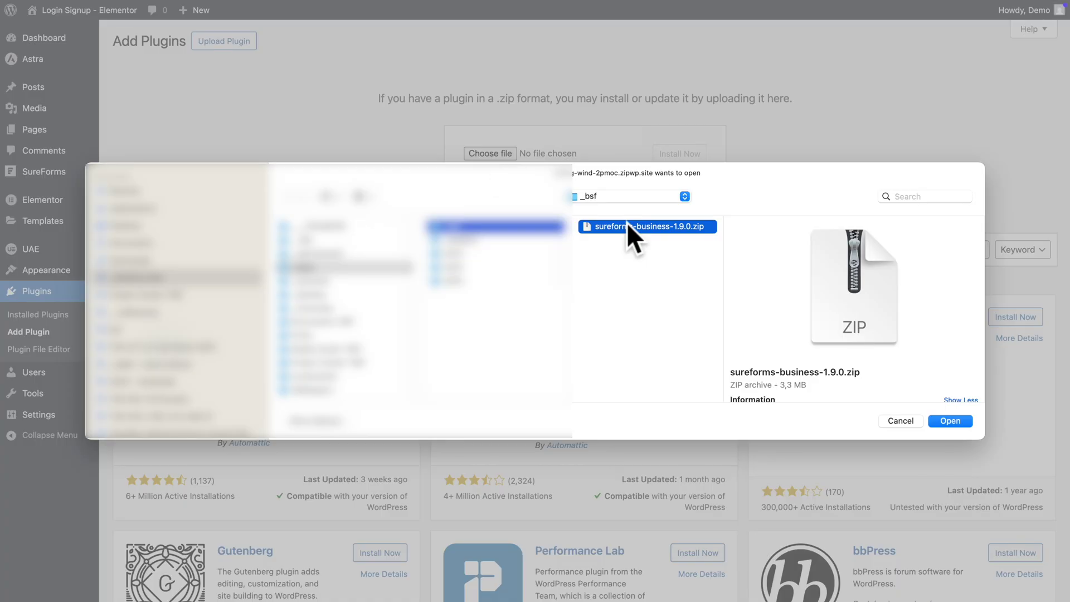
pyautogui.click(942, 421)
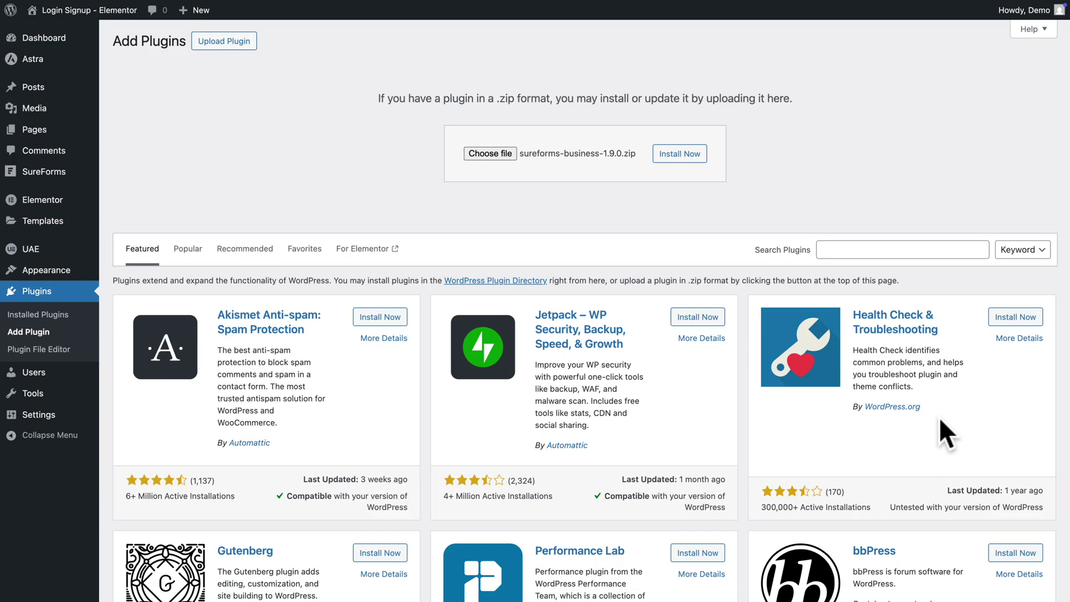
pyautogui.click(683, 155)
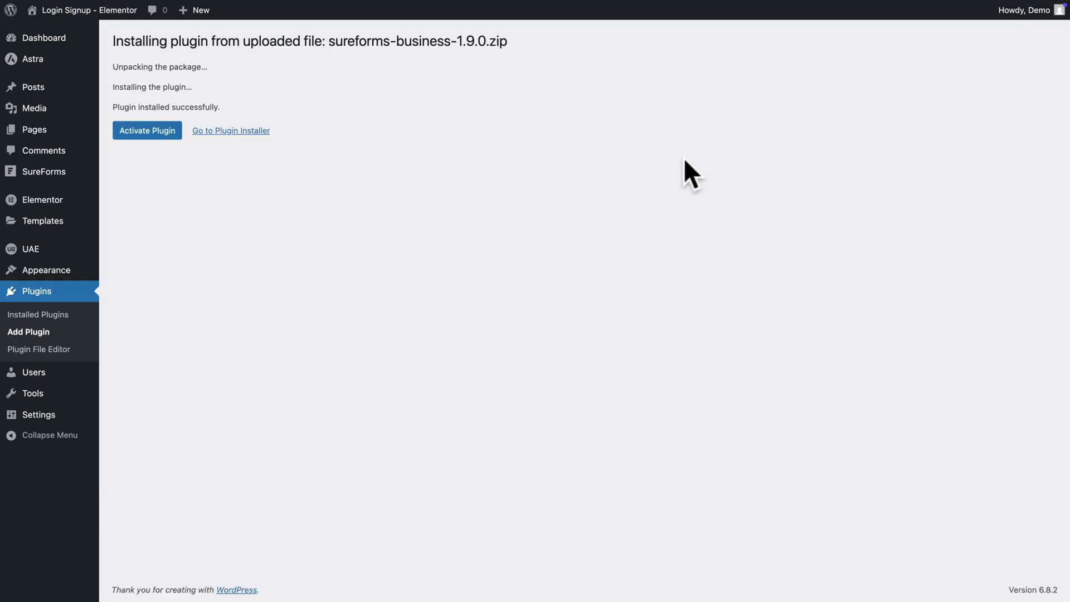
pyautogui.click(135, 133)
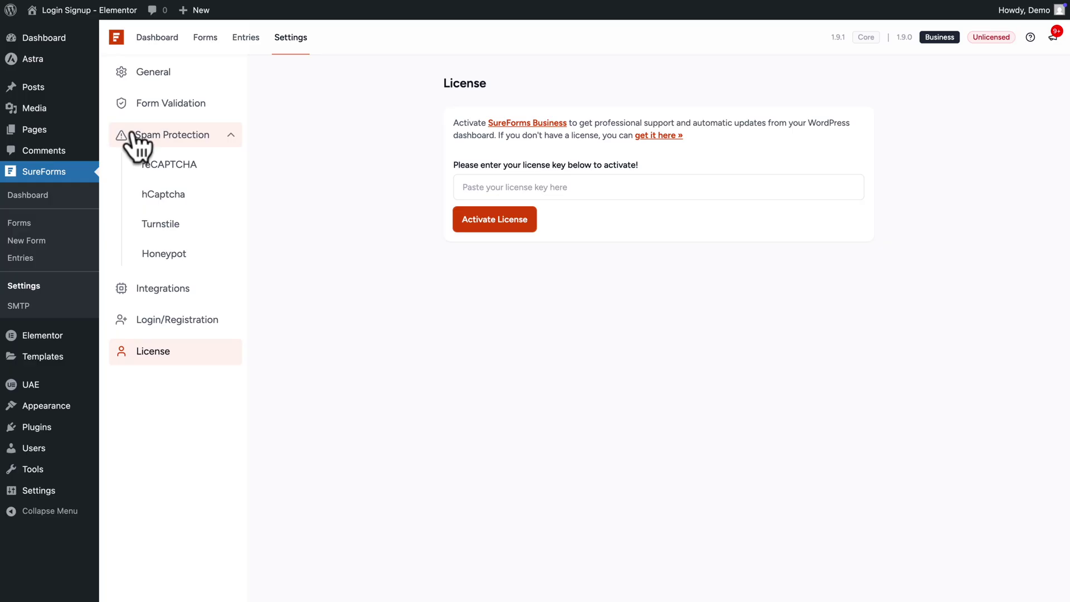
pyautogui.click(460, 195)
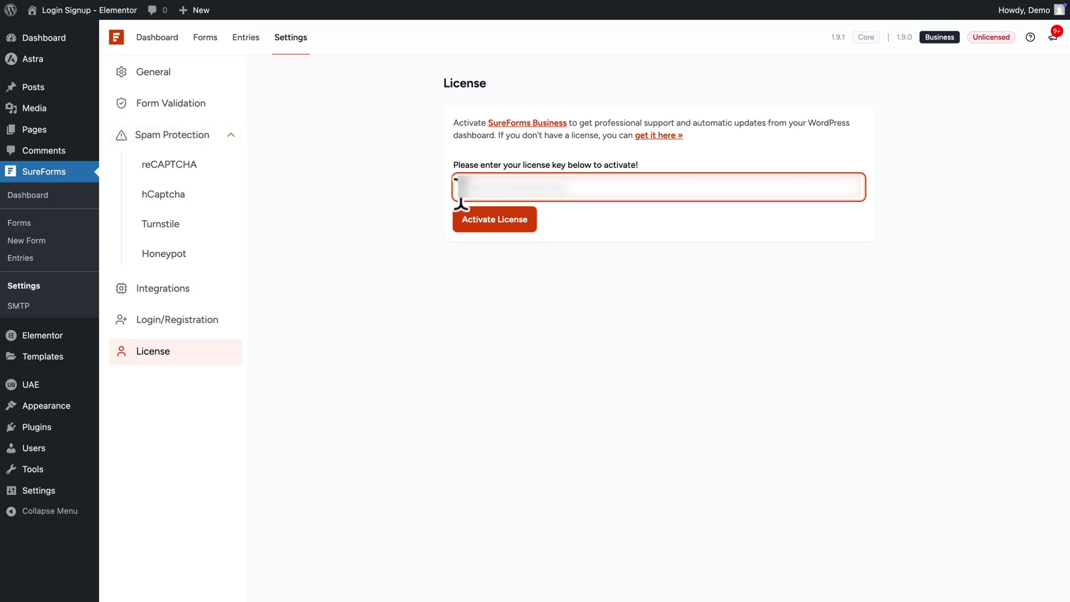
pyautogui.click(477, 225)
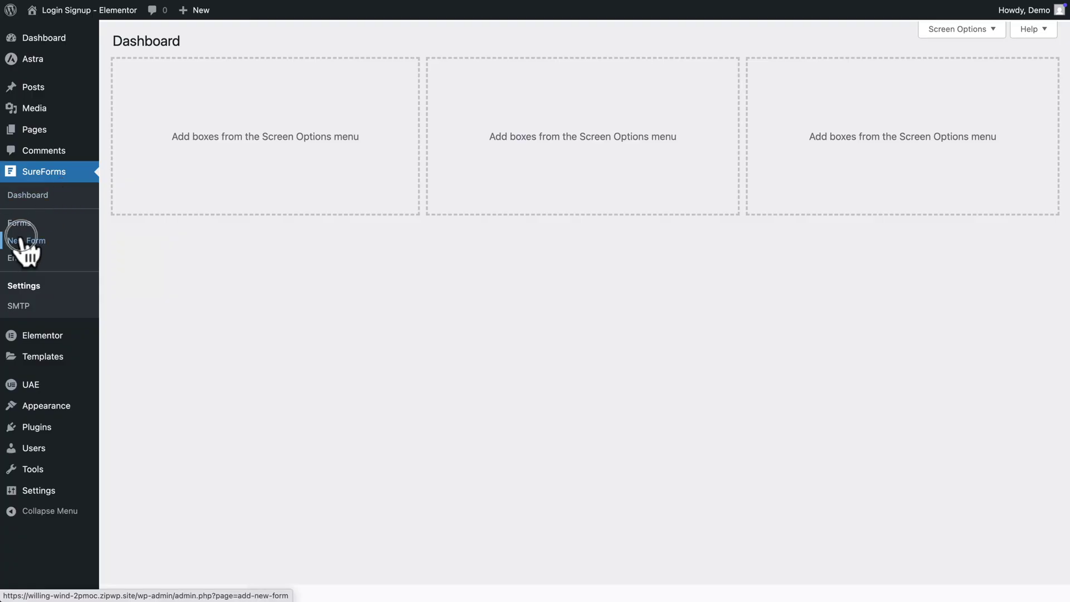
# - Build a new form from scratch titled 'Login Form' containing the Login block
pyautogui.click(21, 239)
pyautogui.click(372, 357)
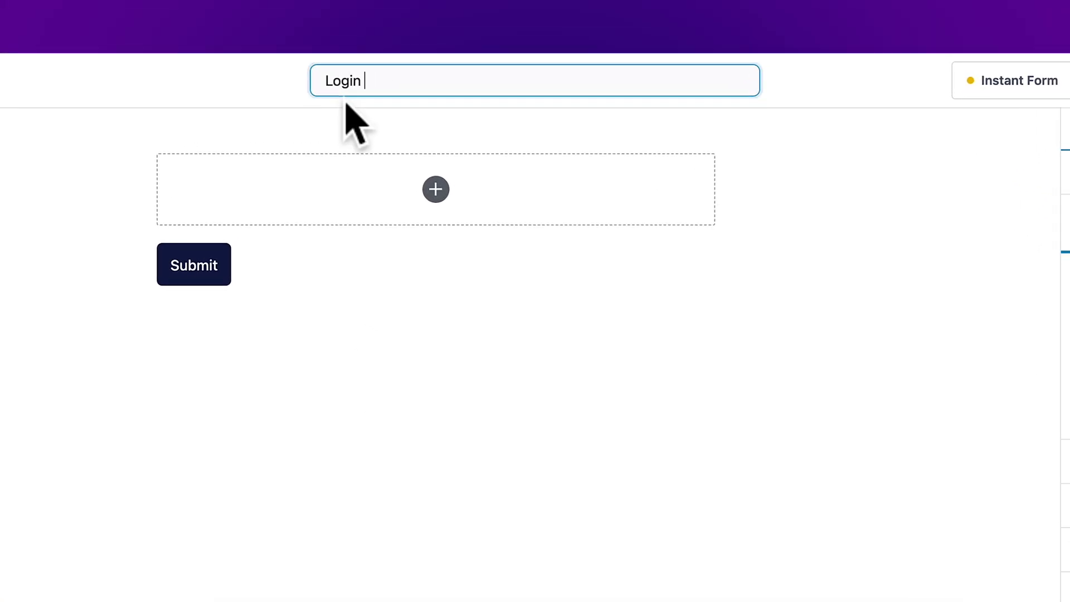
pyautogui.click(436, 189)
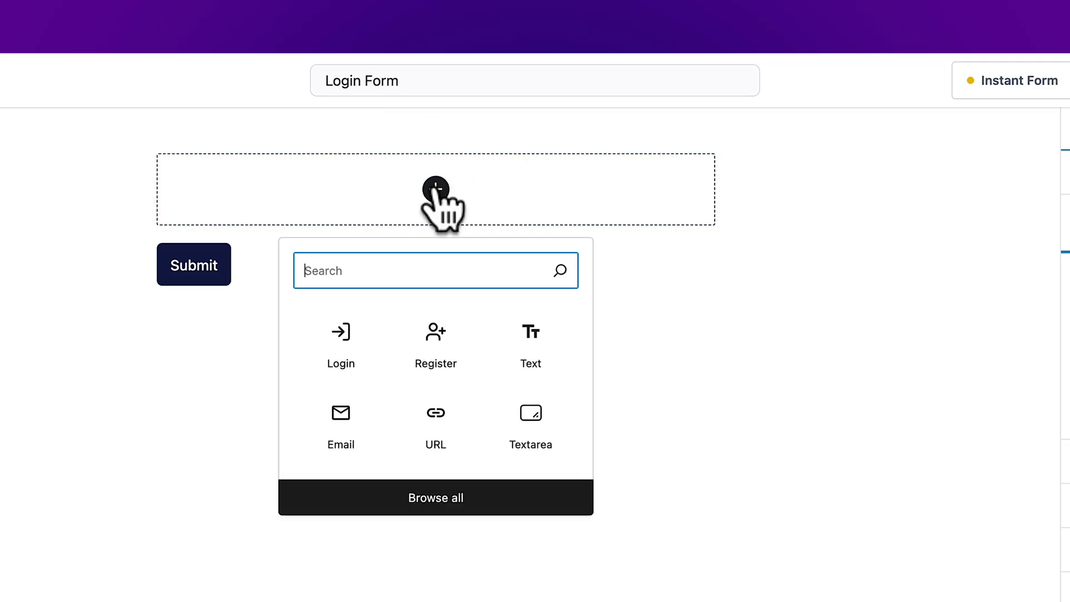
pyautogui.write('login')
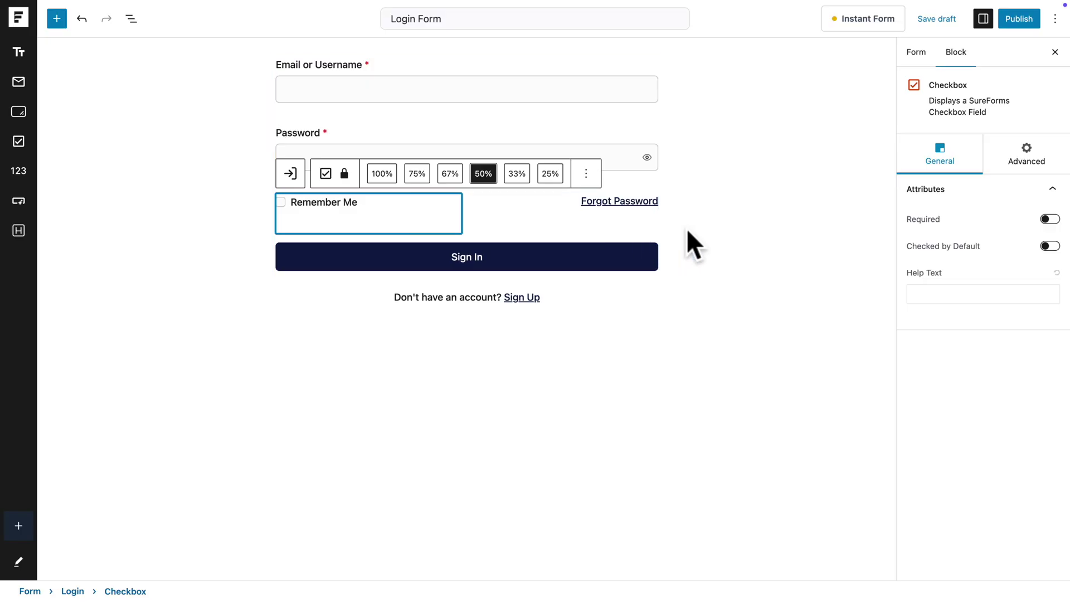
pyautogui.click(686, 229)
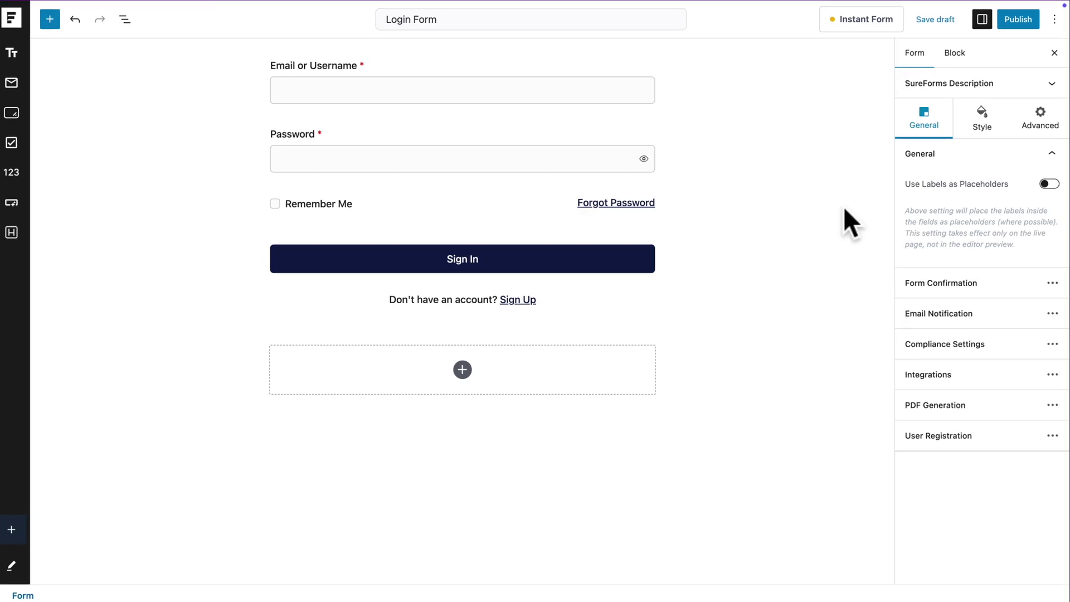
# - Switch the form to the Custom theme with a gold primary colour
pyautogui.click(983, 115)
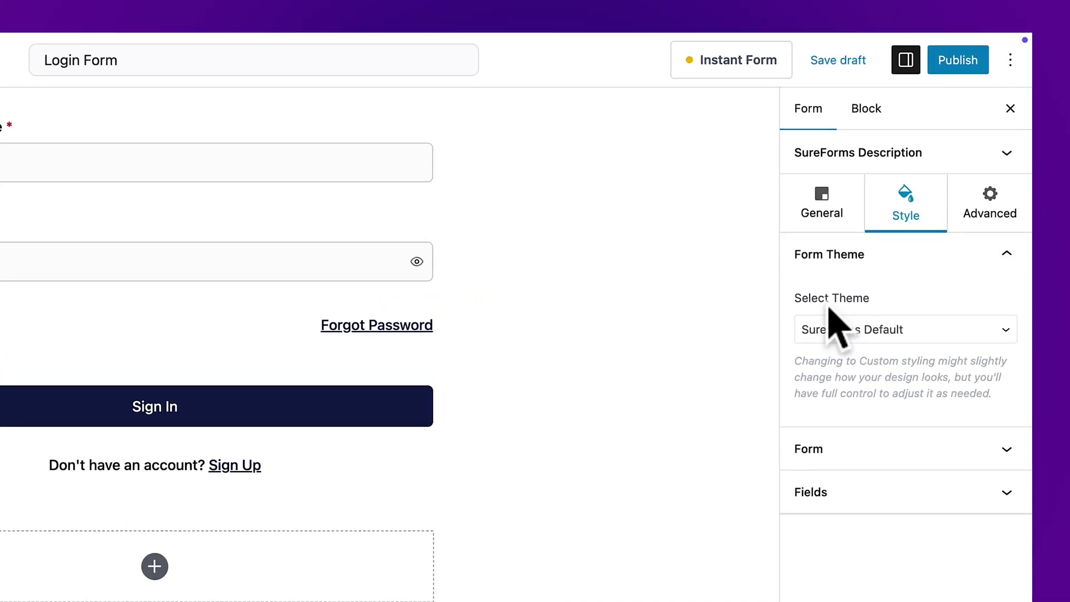
pyautogui.click(834, 333)
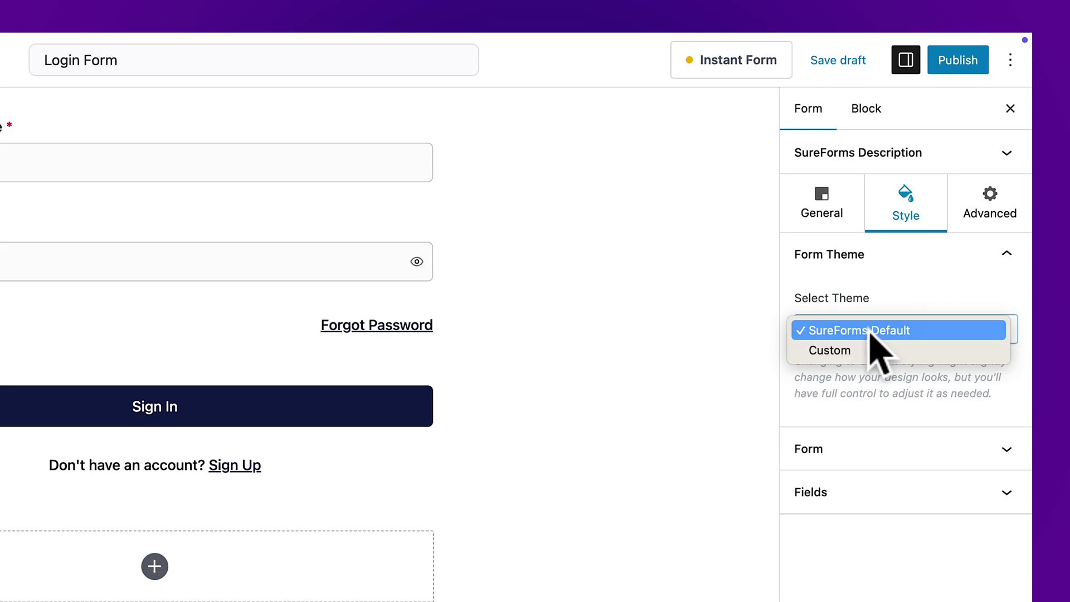
pyautogui.click(842, 351)
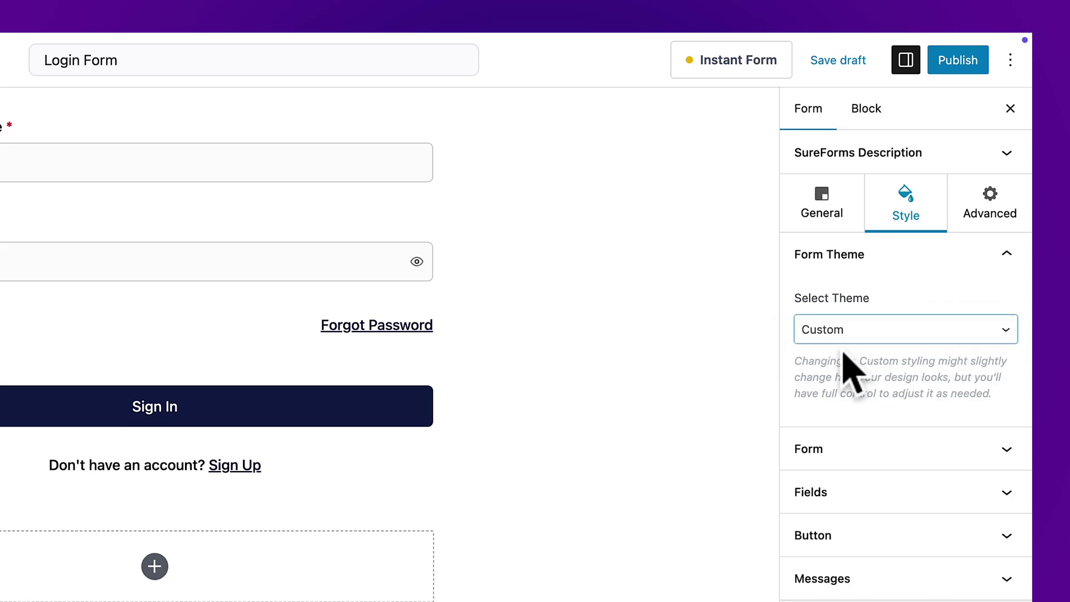
pyautogui.click(817, 451)
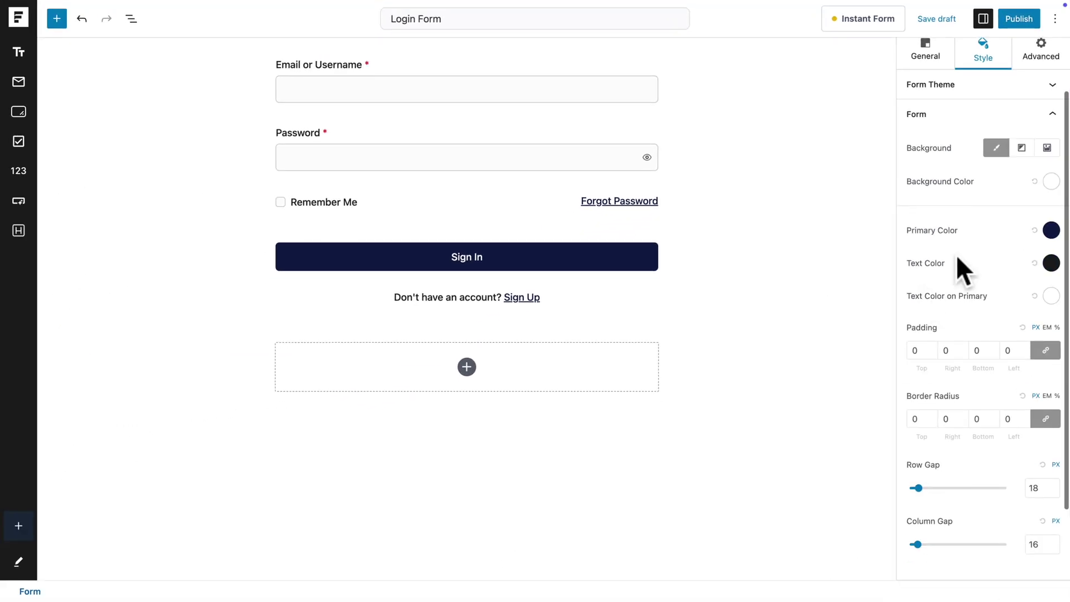
pyautogui.click(1051, 230)
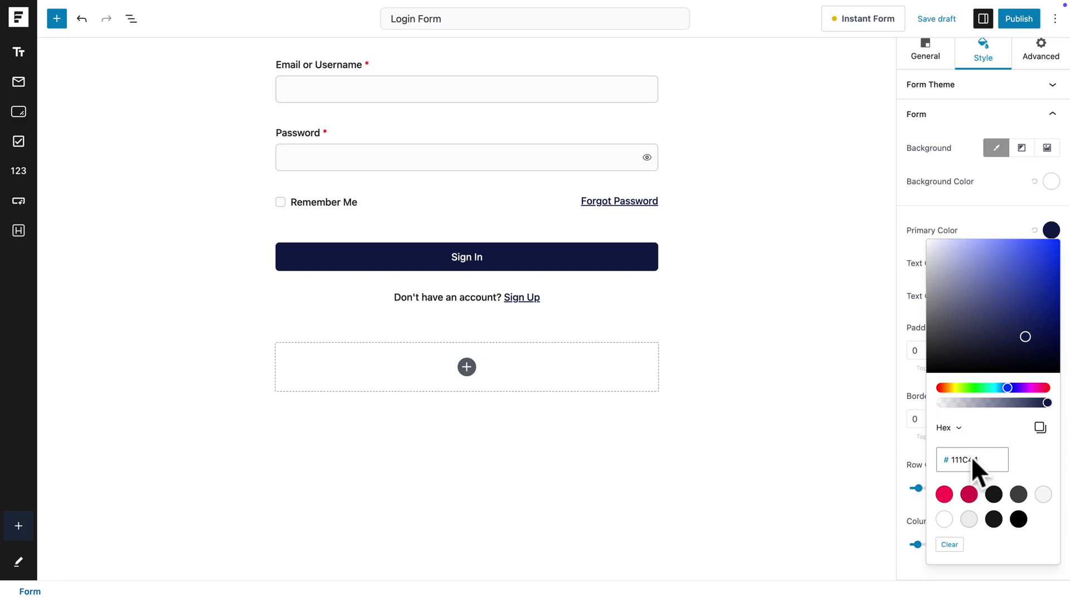
pyautogui.write('E4B63E')
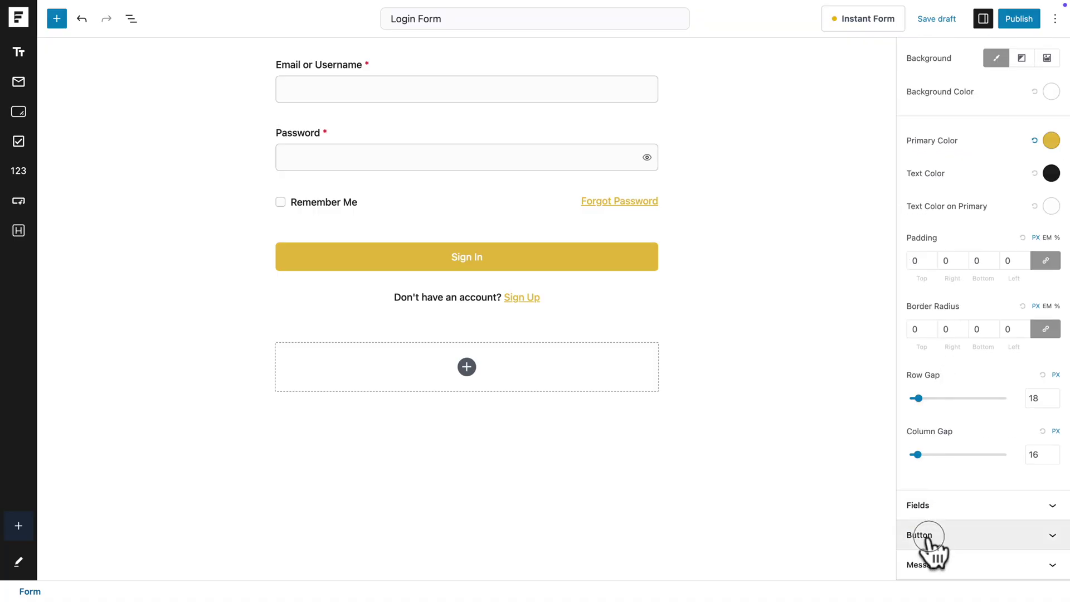
# - Give the Sign In button no border and a 30 corner radius
pyautogui.click(925, 534)
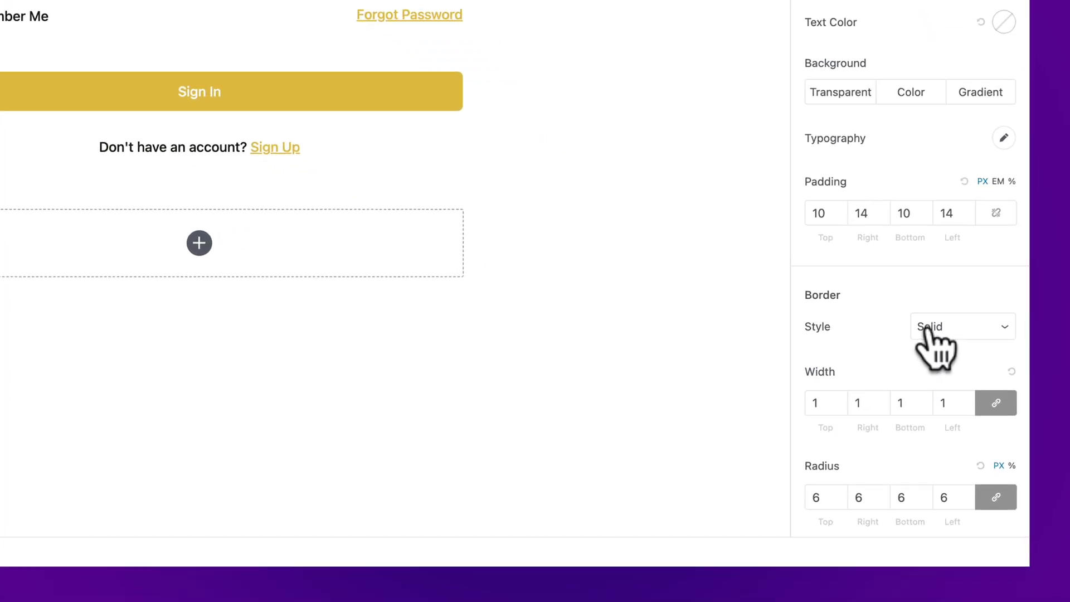
pyautogui.click(913, 310)
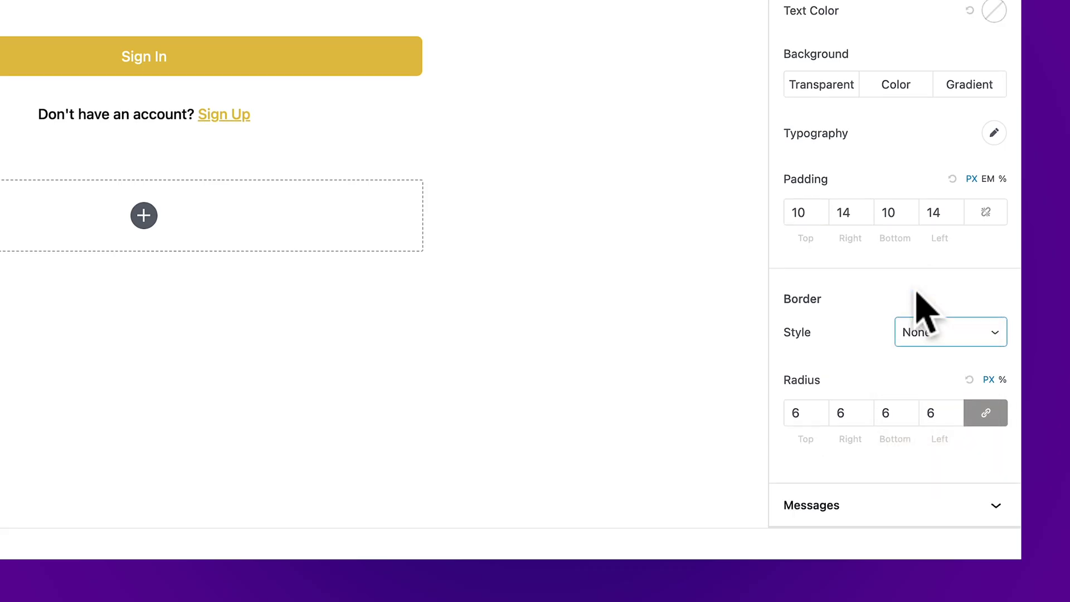
pyautogui.click(795, 412)
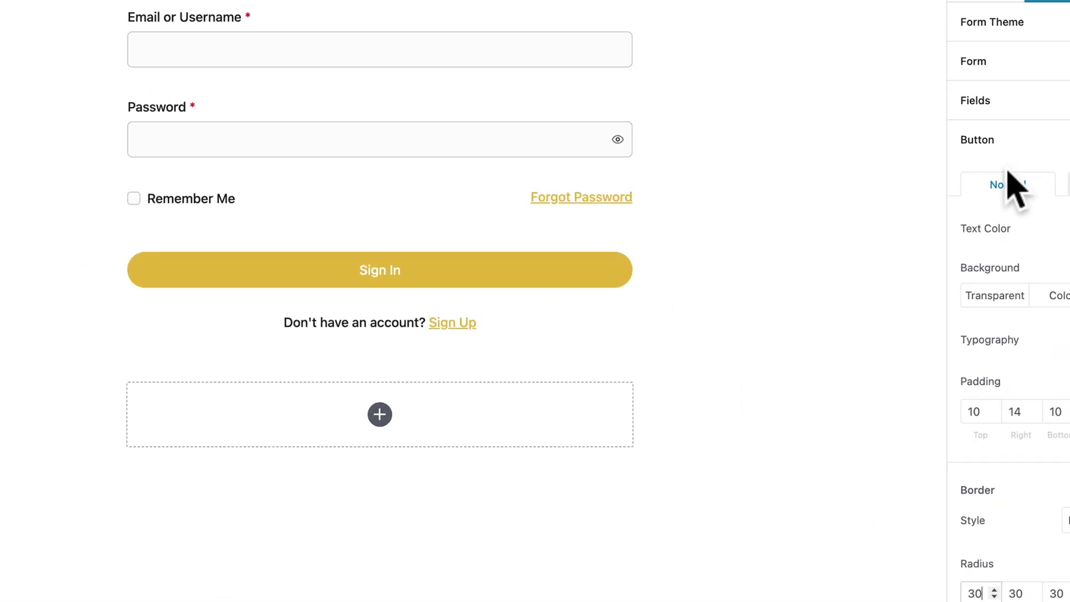
pyautogui.scroll(2, 946, 191)
pyautogui.click(921, 119)
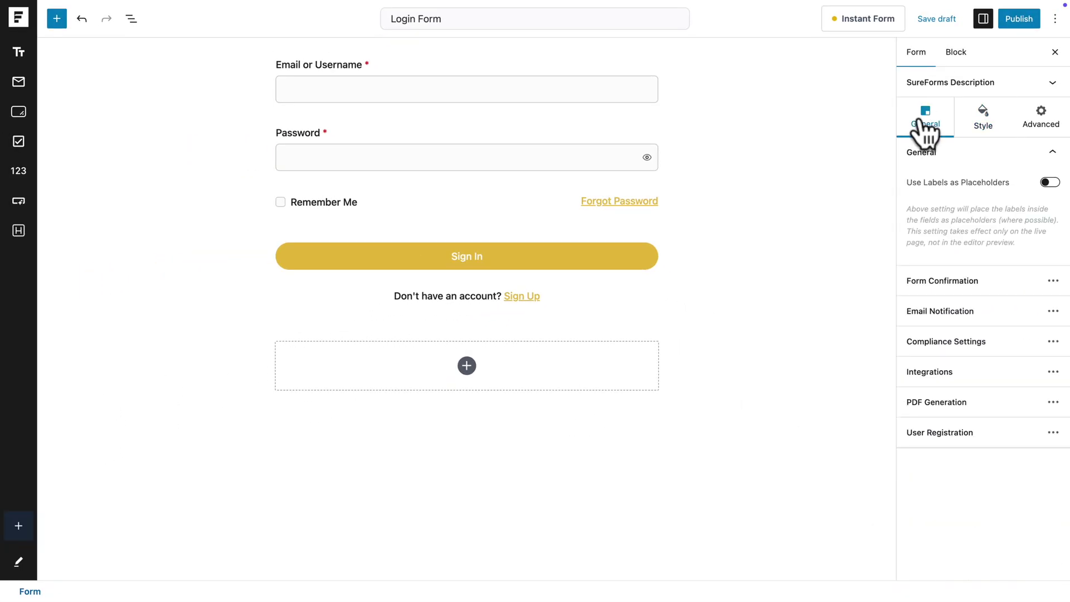
# - Set the Login Form confirmation to redirect to the Dashboard page
pyautogui.click(931, 295)
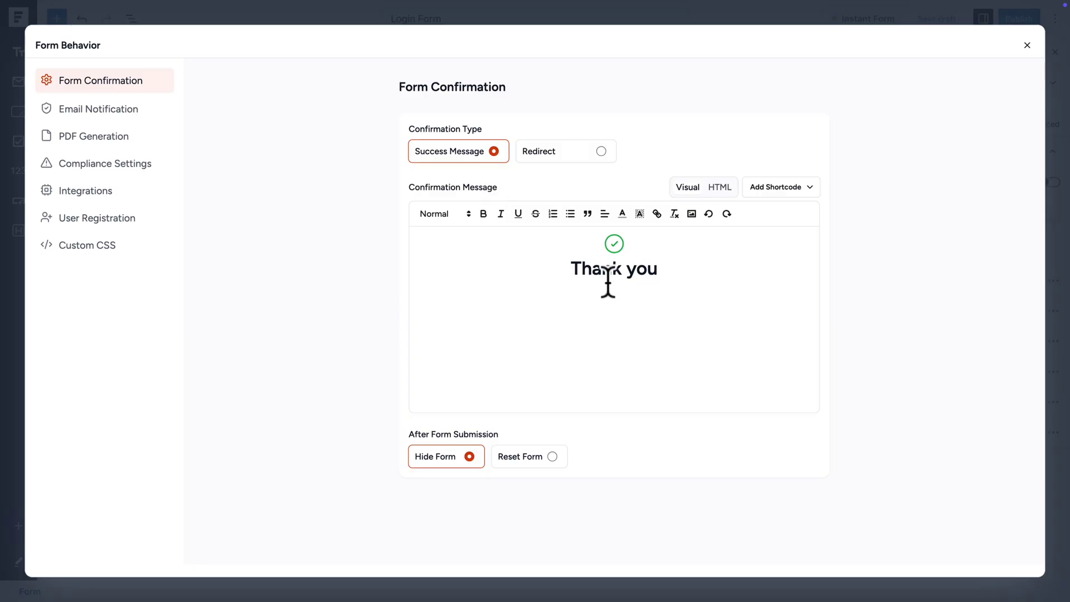
pyautogui.click(596, 162)
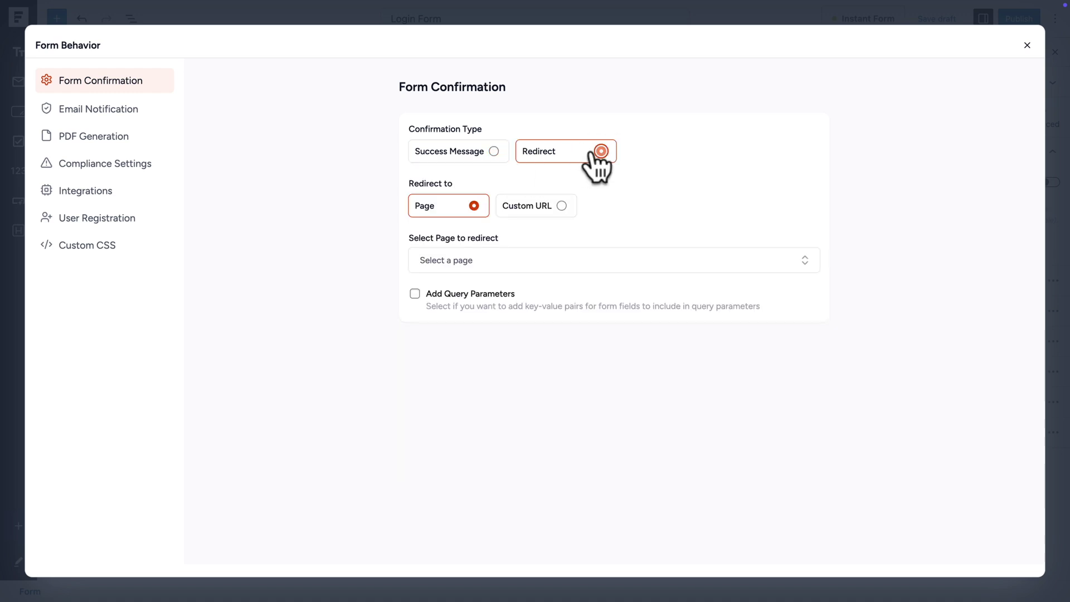
pyautogui.click(477, 260)
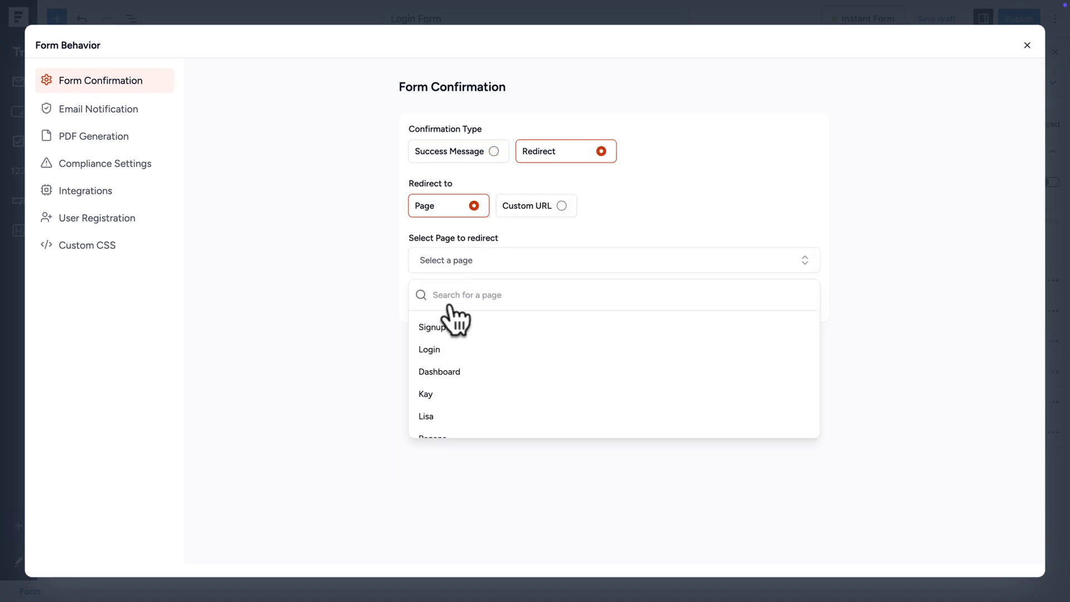
pyautogui.click(441, 372)
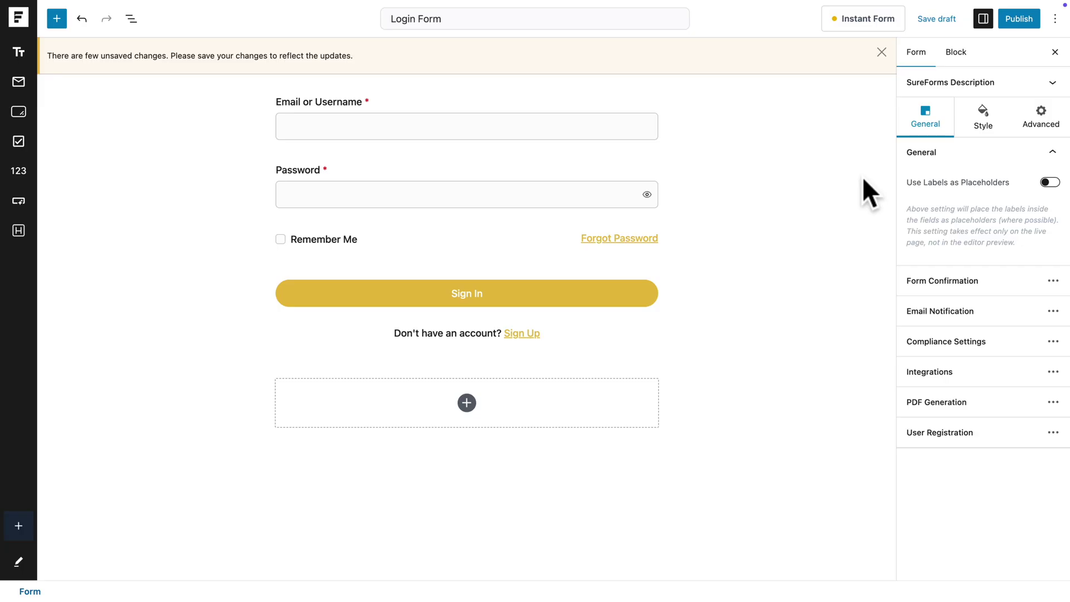
# - Enable Instant Form preview and turn on Conversational Layout for the Login Form
pyautogui.click(863, 21)
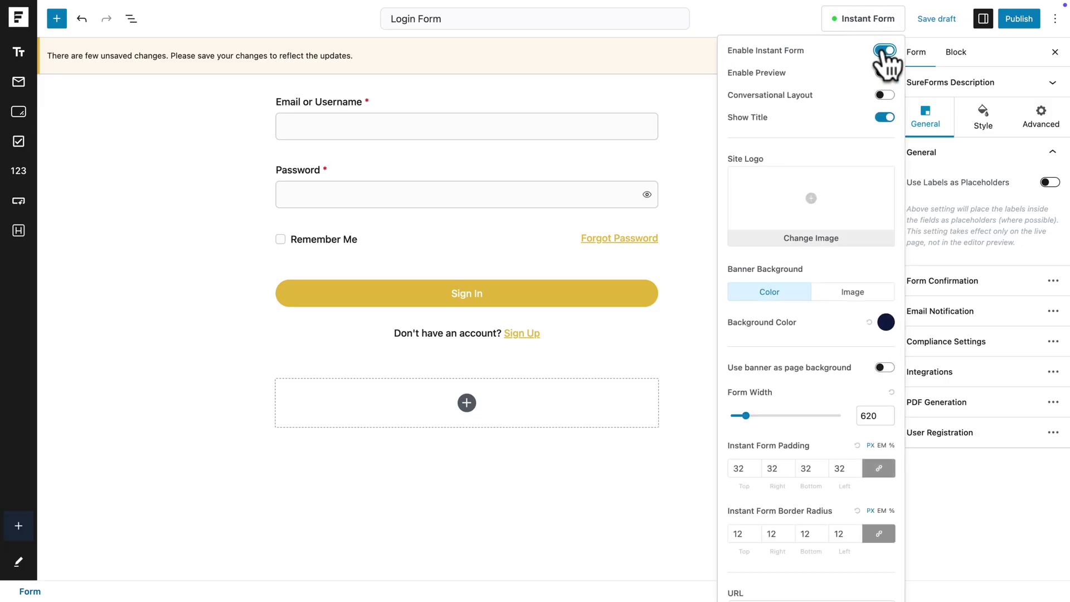
pyautogui.click(885, 73)
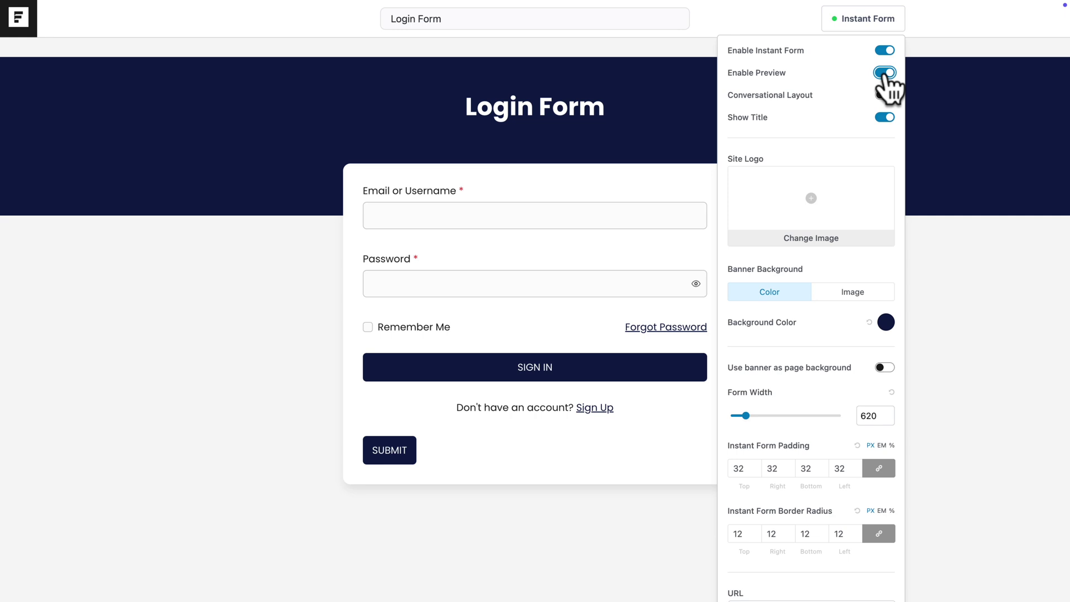
pyautogui.click(881, 94)
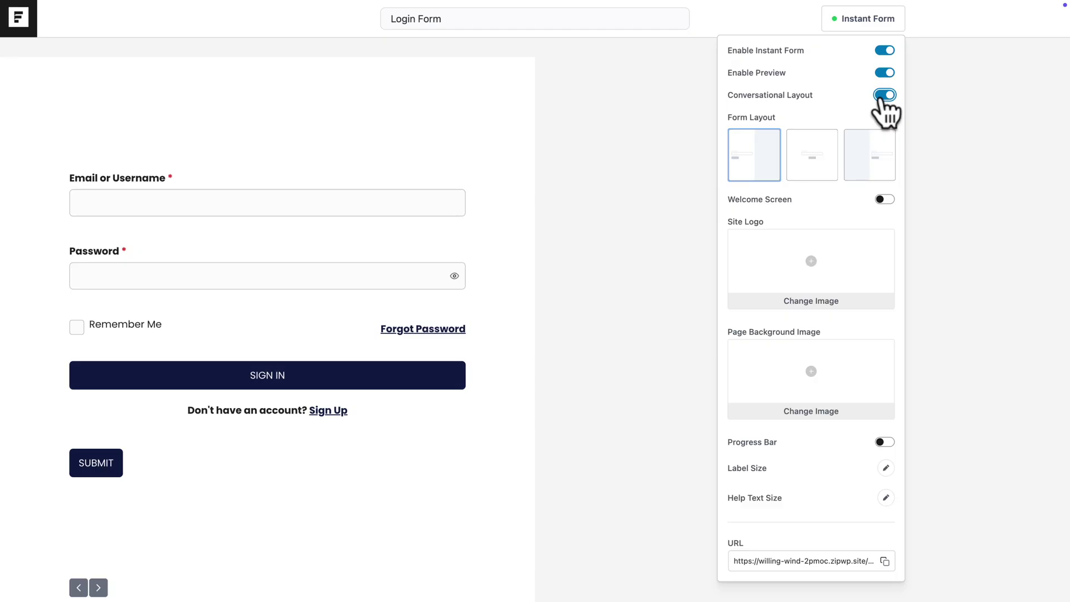
# - Use the yellow logo as site logo and the banana image as page background
pyautogui.click(806, 258)
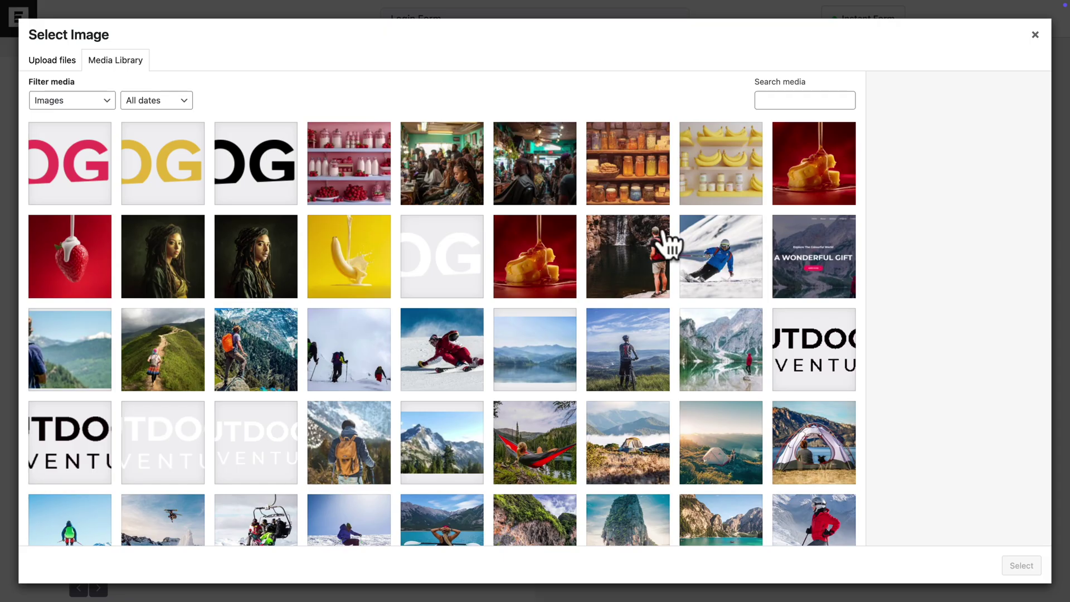
pyautogui.click(1007, 563)
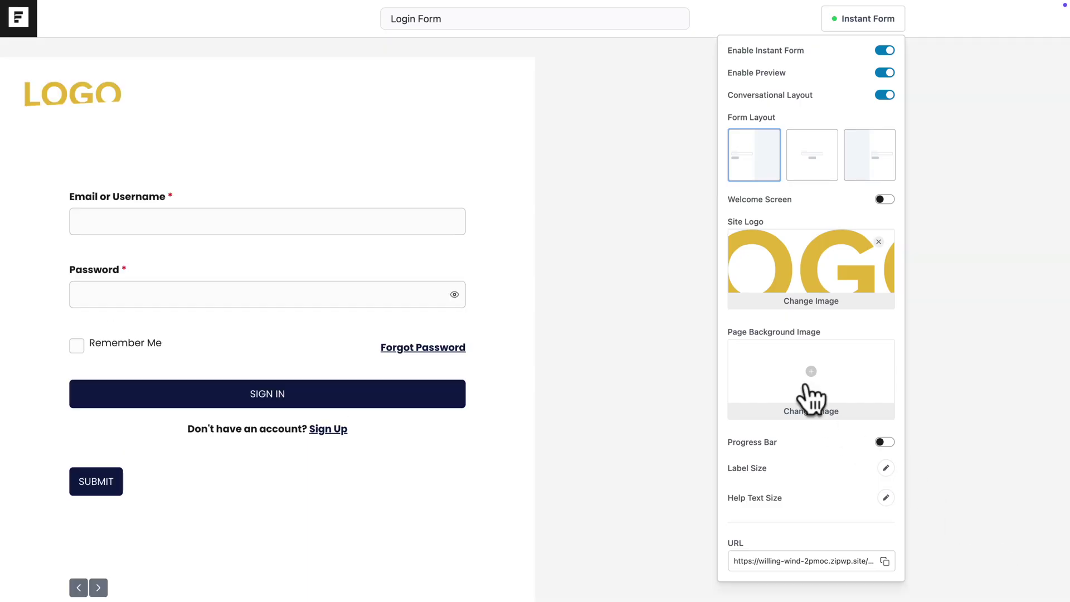
pyautogui.click(812, 398)
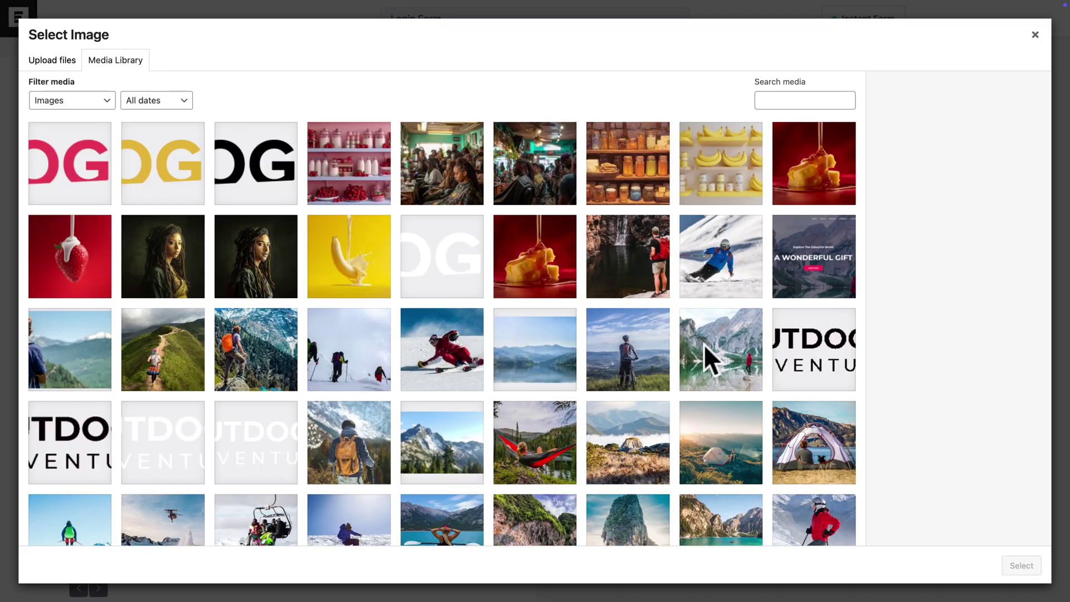
pyautogui.click(370, 301)
pyautogui.click(1012, 566)
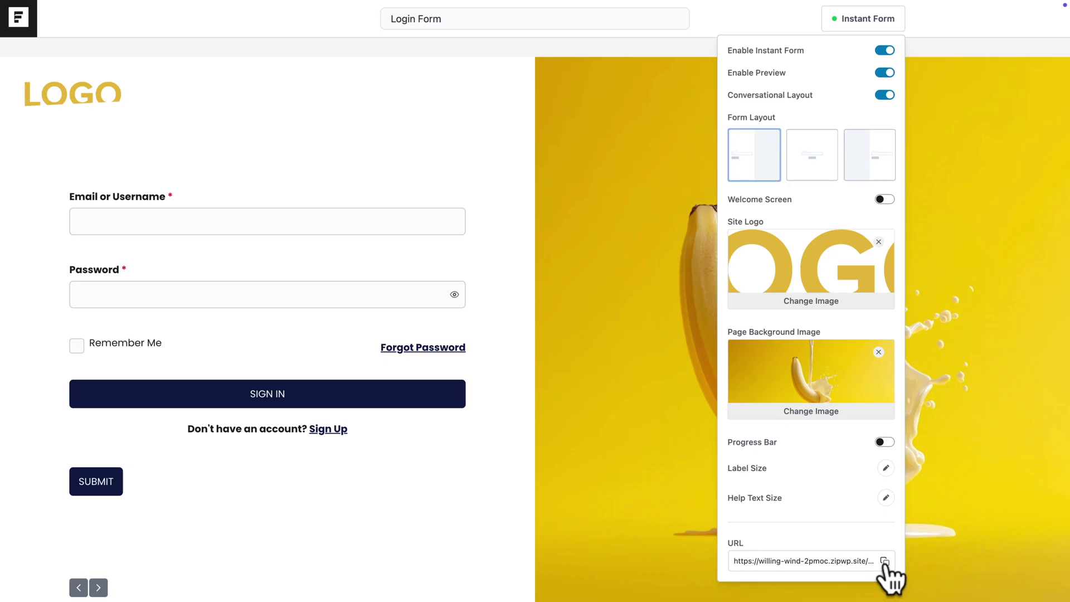
# - Copy the instant form URL, disable the preview, and publish the Login Form
pyautogui.click(884, 560)
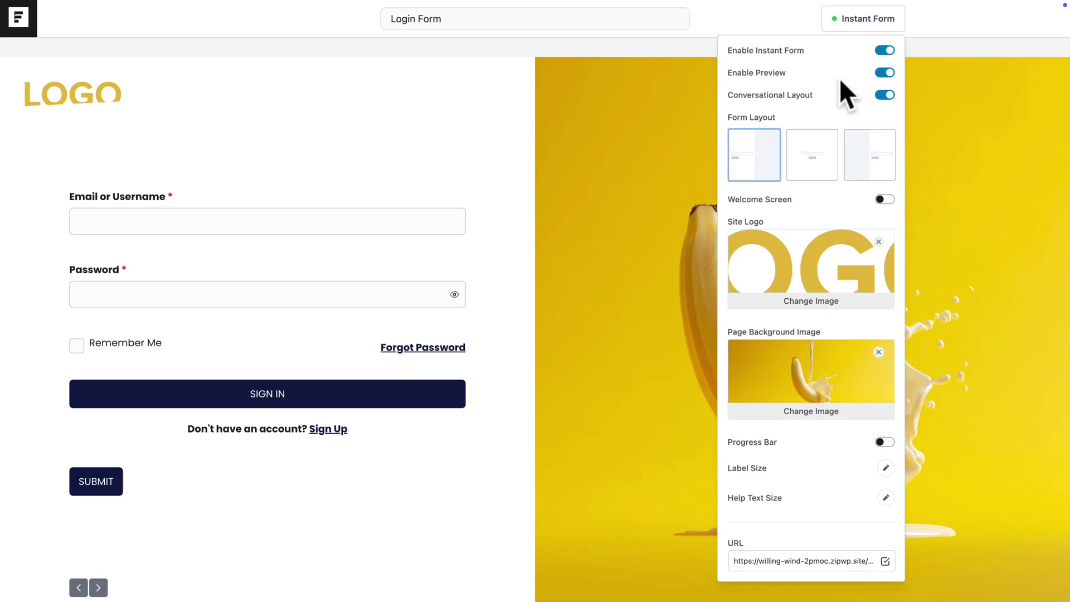
pyautogui.click(884, 73)
pyautogui.click(1018, 20)
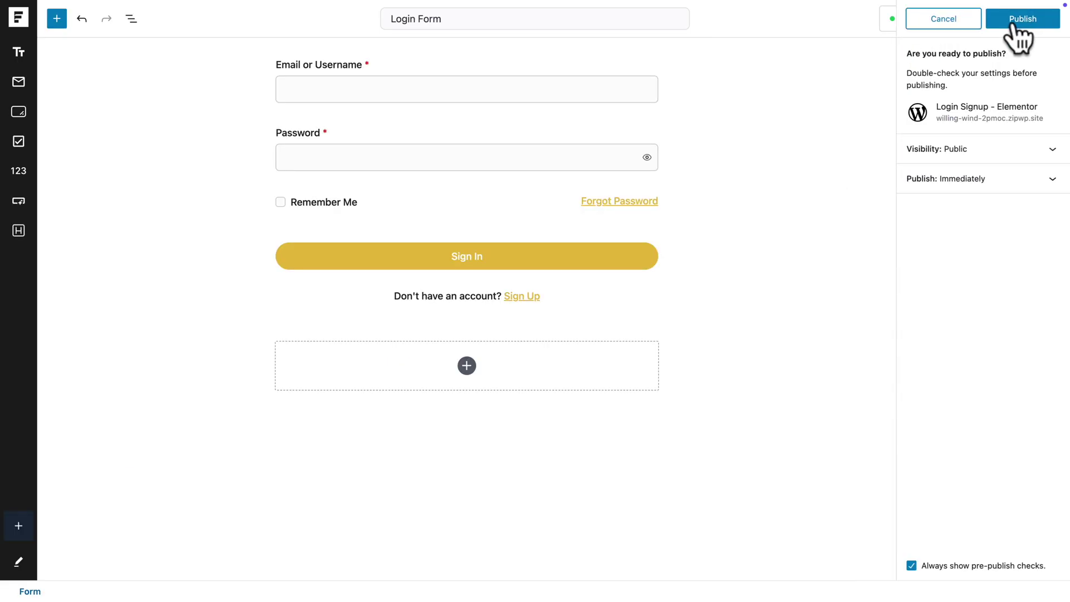
pyautogui.click(1016, 22)
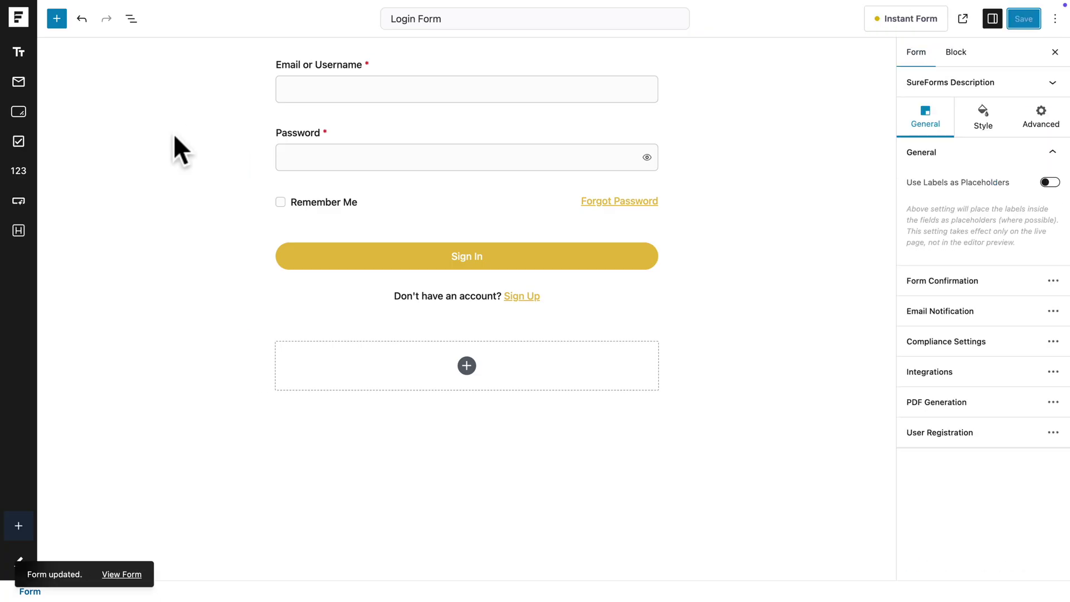
# - Build a new form from scratch titled 'Signup Form' containing the Register block
pyautogui.click(22, 21)
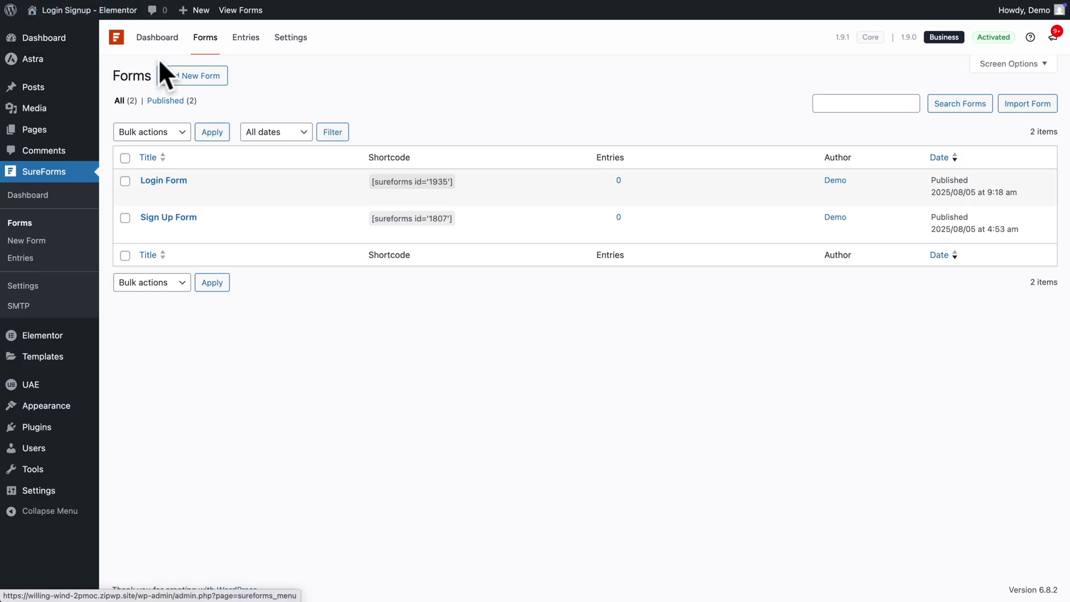
pyautogui.click(190, 77)
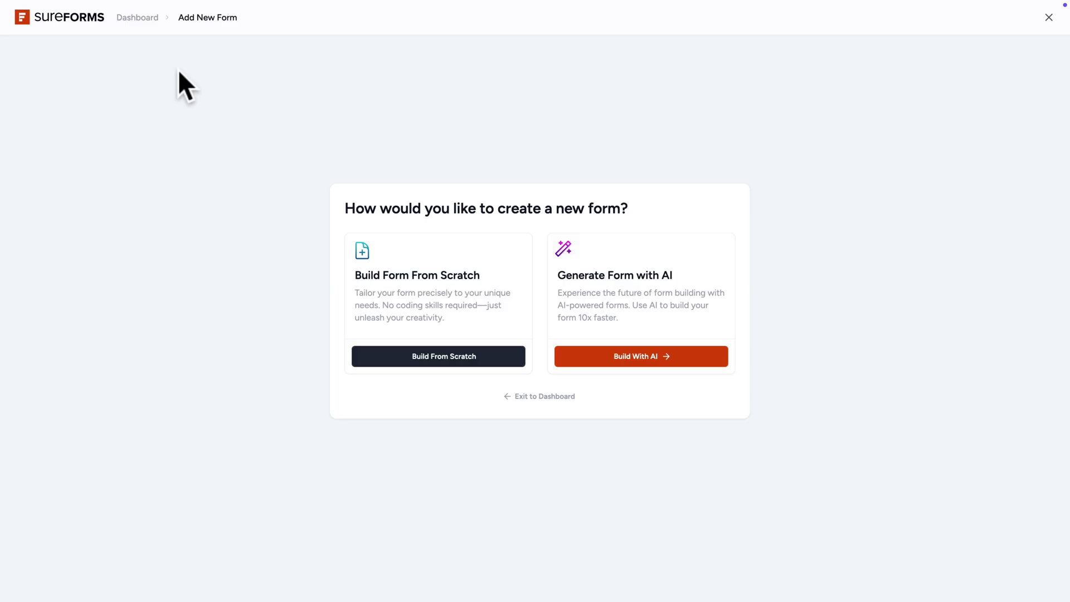
pyautogui.click(419, 351)
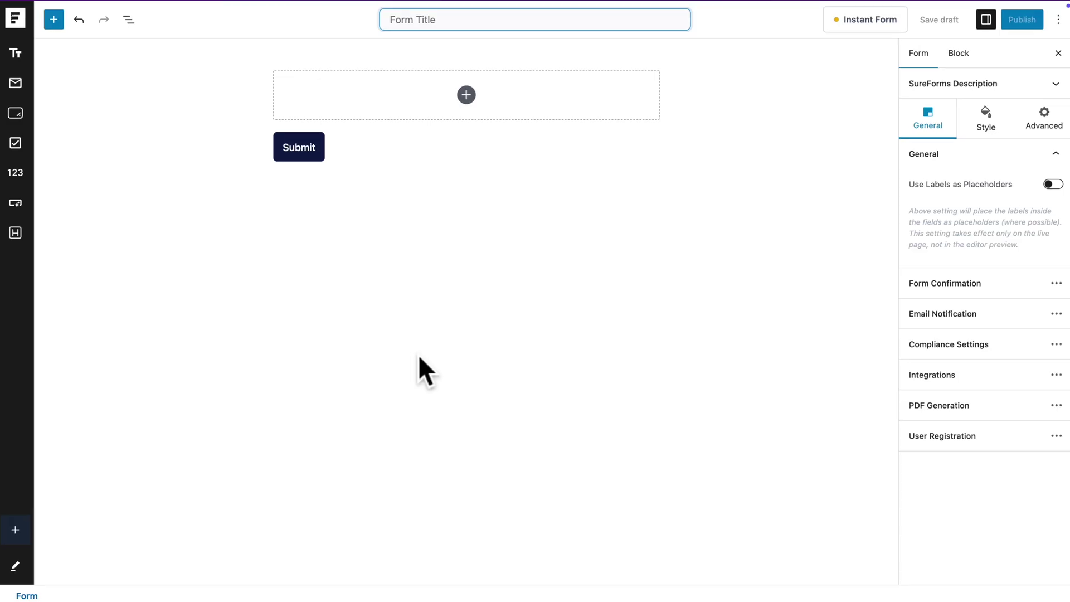
pyautogui.write('Signup ')
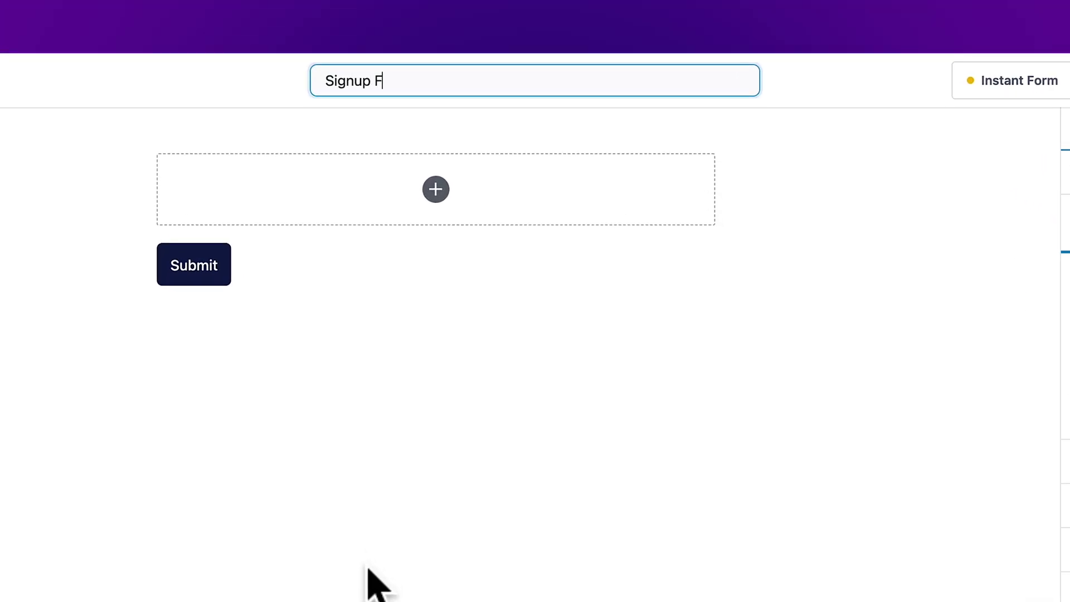
pyautogui.write('Form')
pyautogui.click(432, 191)
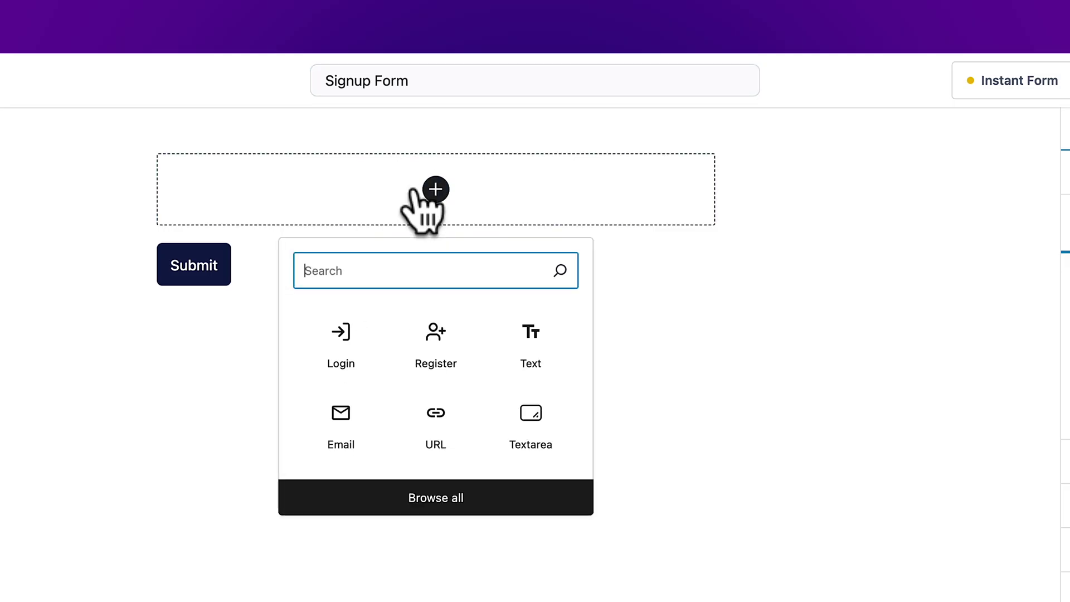
pyautogui.write('re')
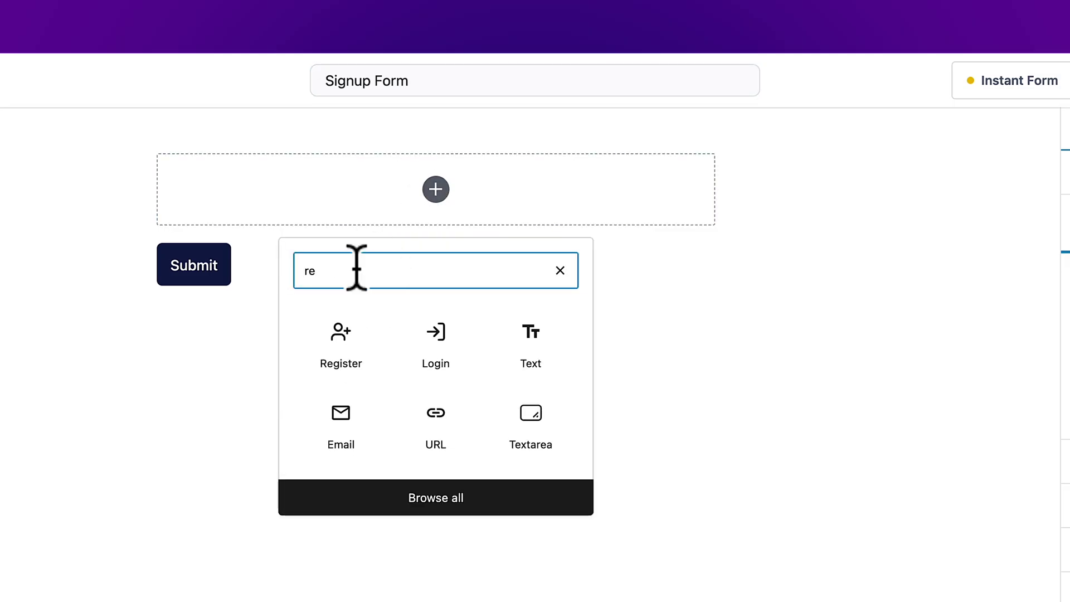
pyautogui.write('gister')
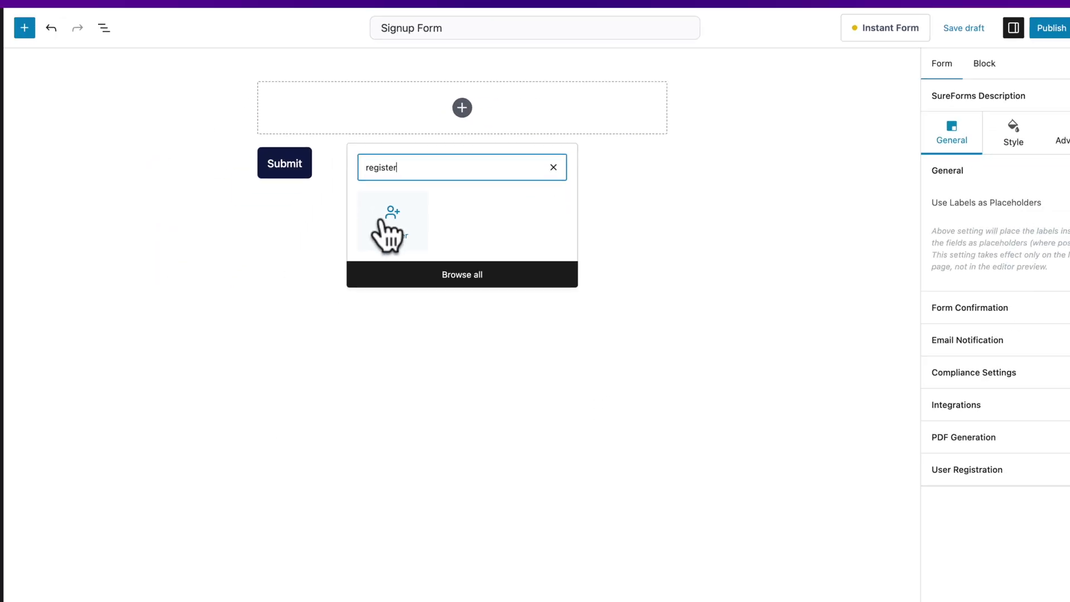
pyautogui.click(387, 223)
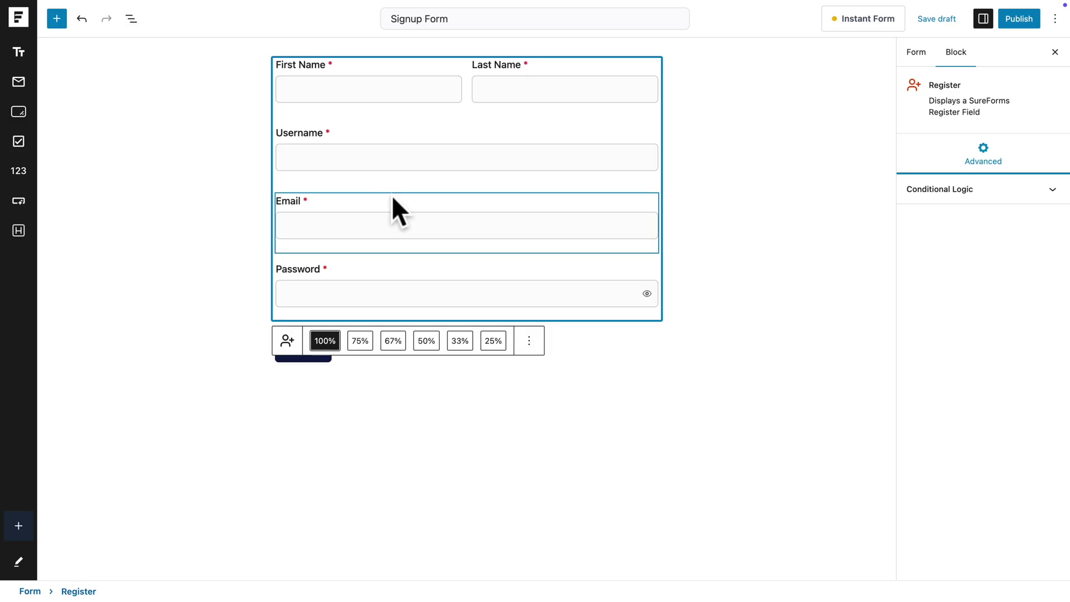
# - Switch the signup form to the Custom theme and set its primary colour to red
pyautogui.click(713, 269)
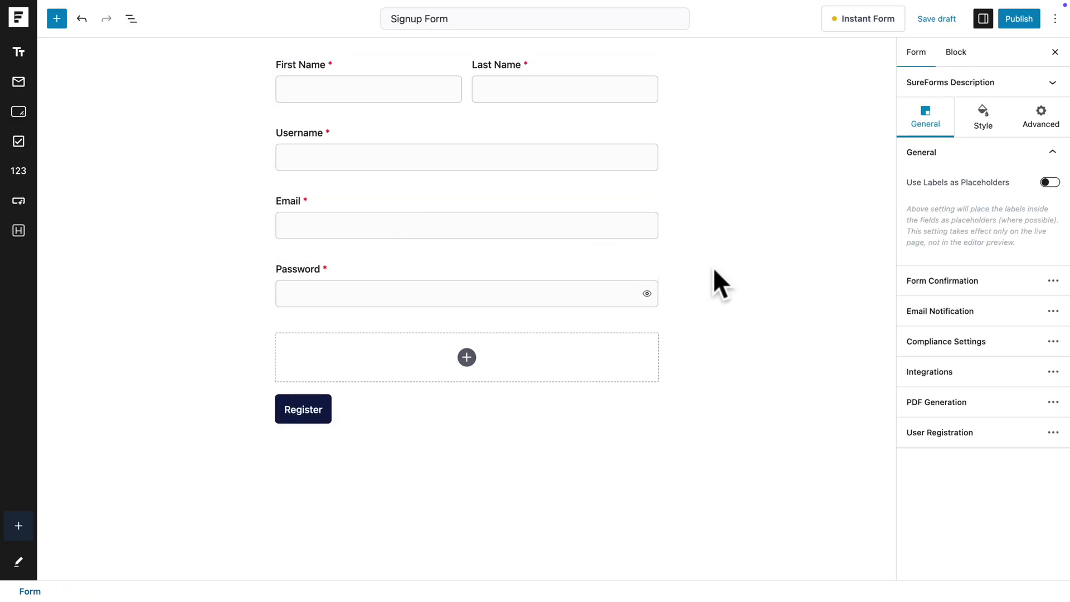
pyautogui.click(982, 111)
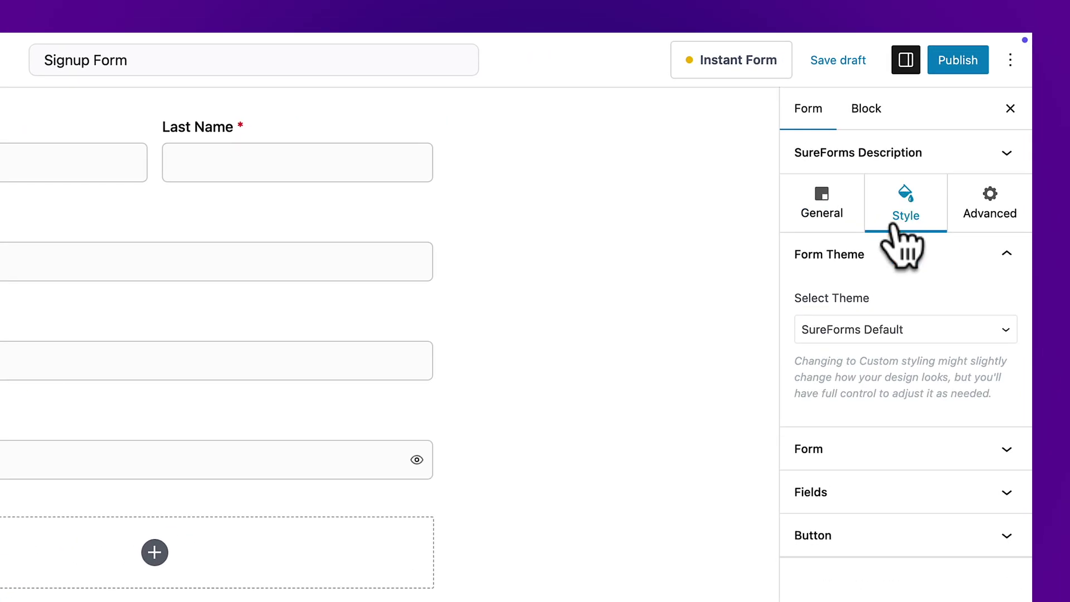
pyautogui.click(858, 329)
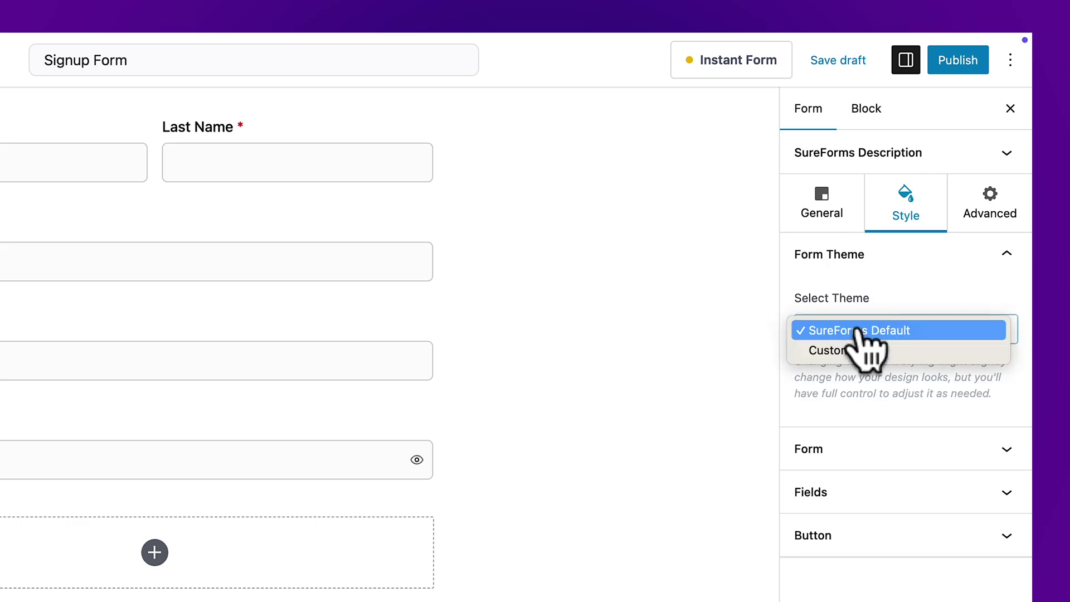
pyautogui.click(836, 350)
pyautogui.click(826, 448)
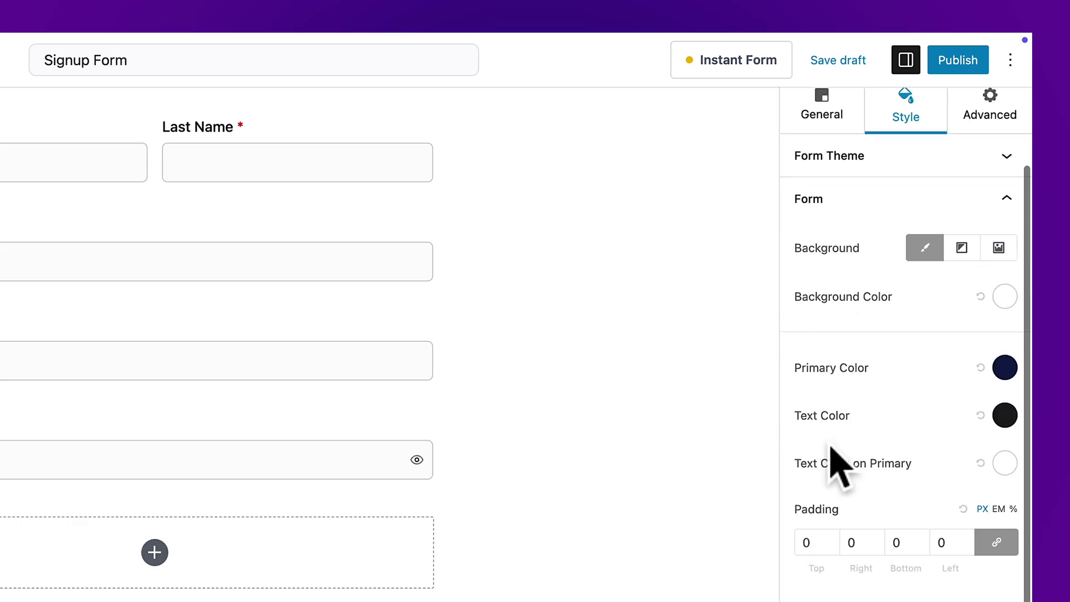
pyautogui.click(1003, 366)
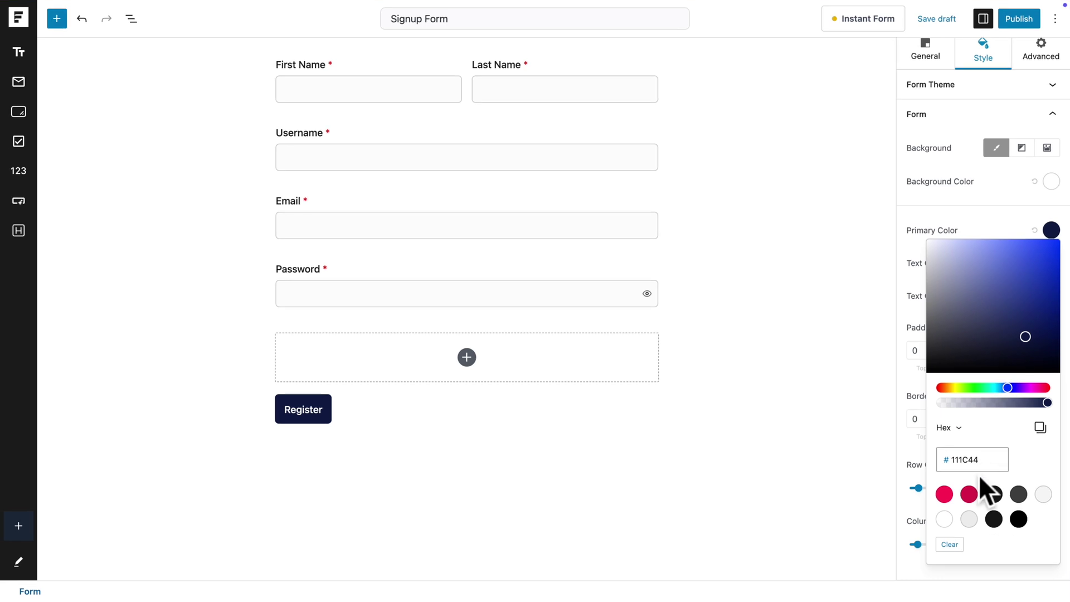
pyautogui.click(921, 557)
pyautogui.click(937, 252)
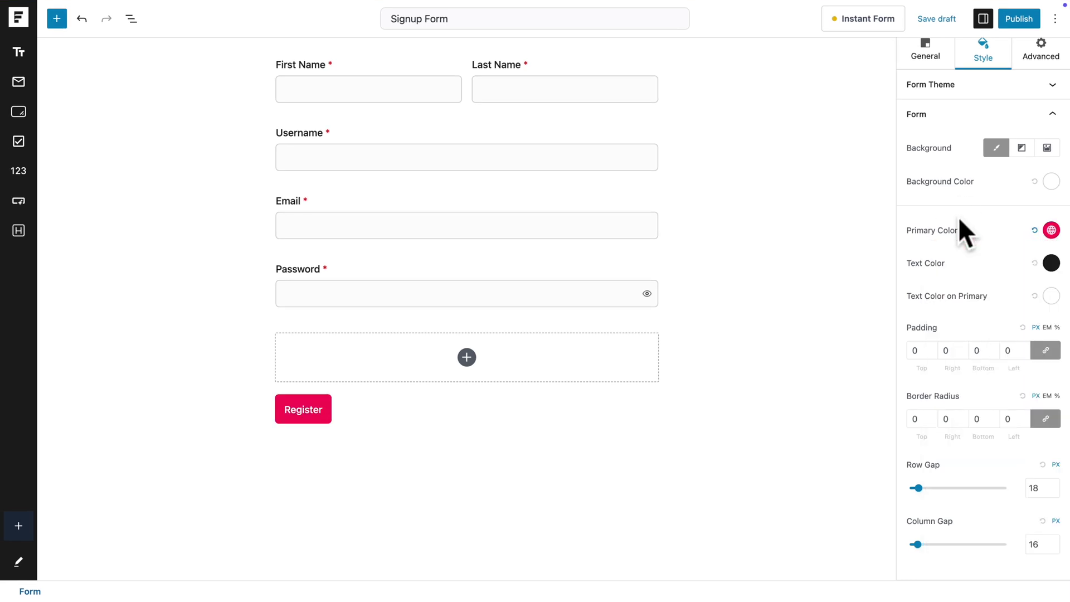
# - Make the Register button borderless, 30 radius, and full-width aligned
pyautogui.scroll(-3, 955, 441)
pyautogui.click(942, 537)
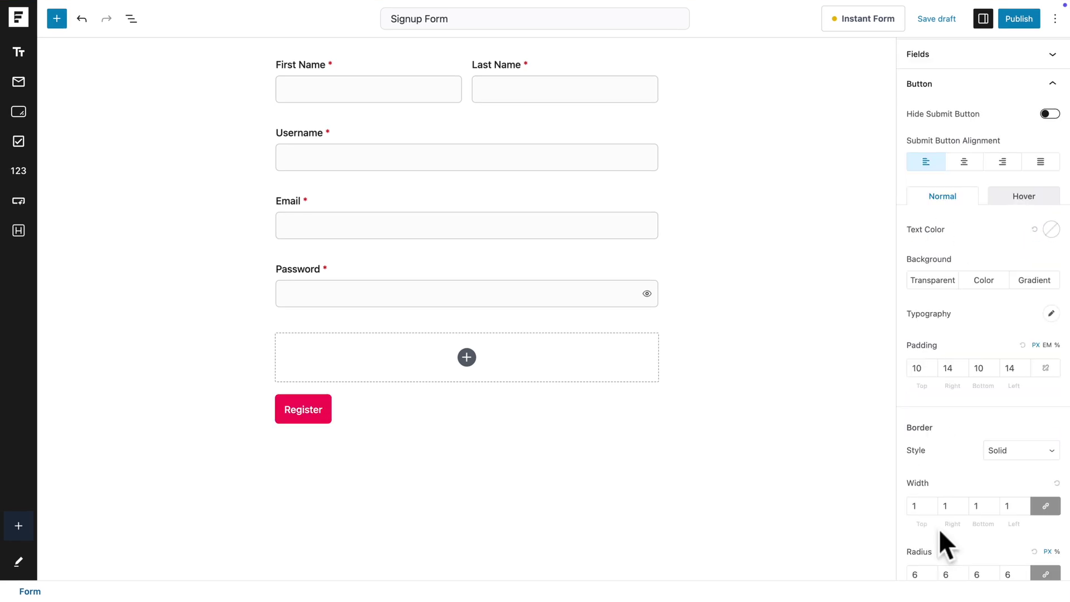
pyautogui.scroll(-3, 942, 536)
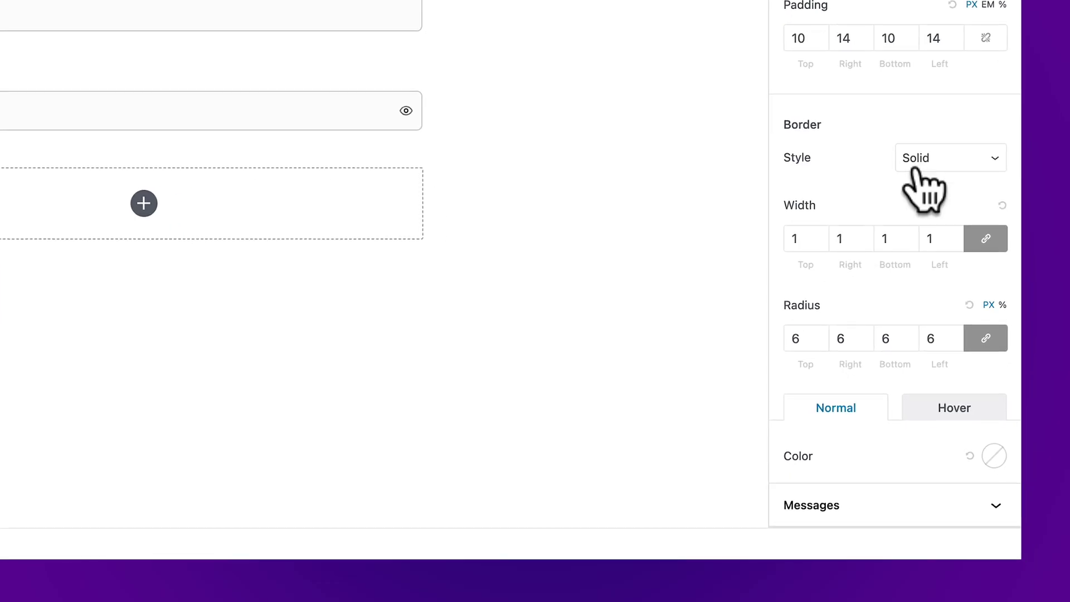
pyautogui.click(917, 167)
pyautogui.click(917, 139)
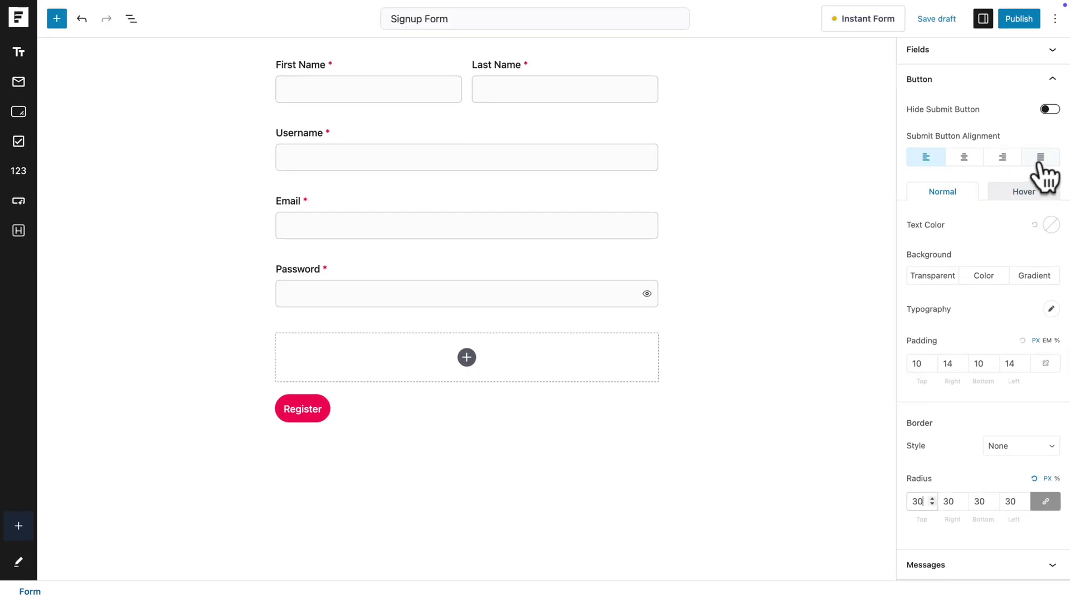
pyautogui.click(1040, 159)
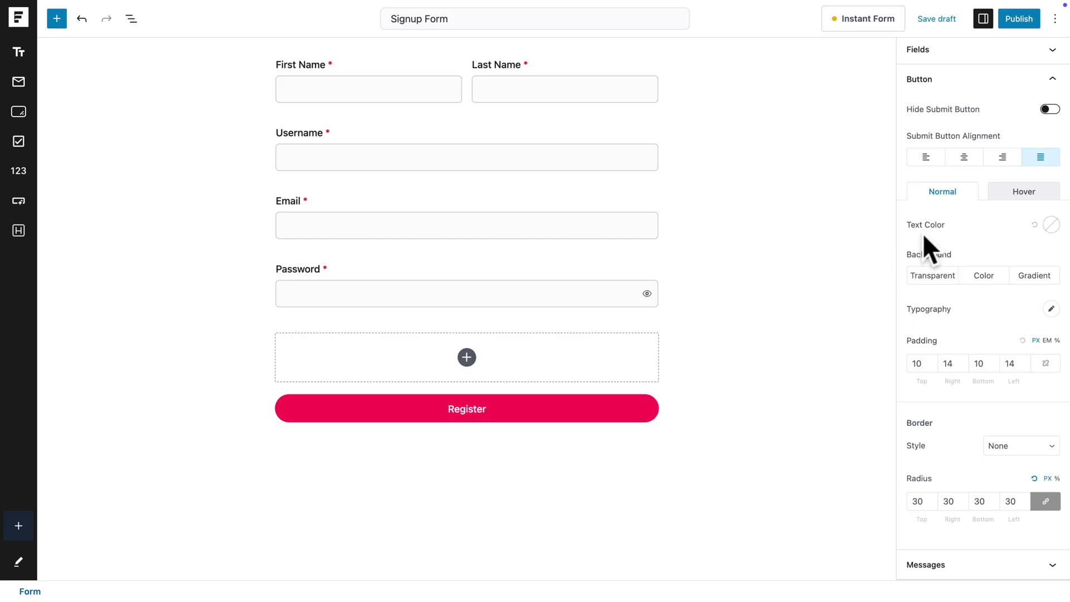
pyautogui.scroll(3, 922, 233)
# - Set the form confirmation to redirect to the pasted login form custom URL, then show User Registration settings
pyautogui.click(920, 119)
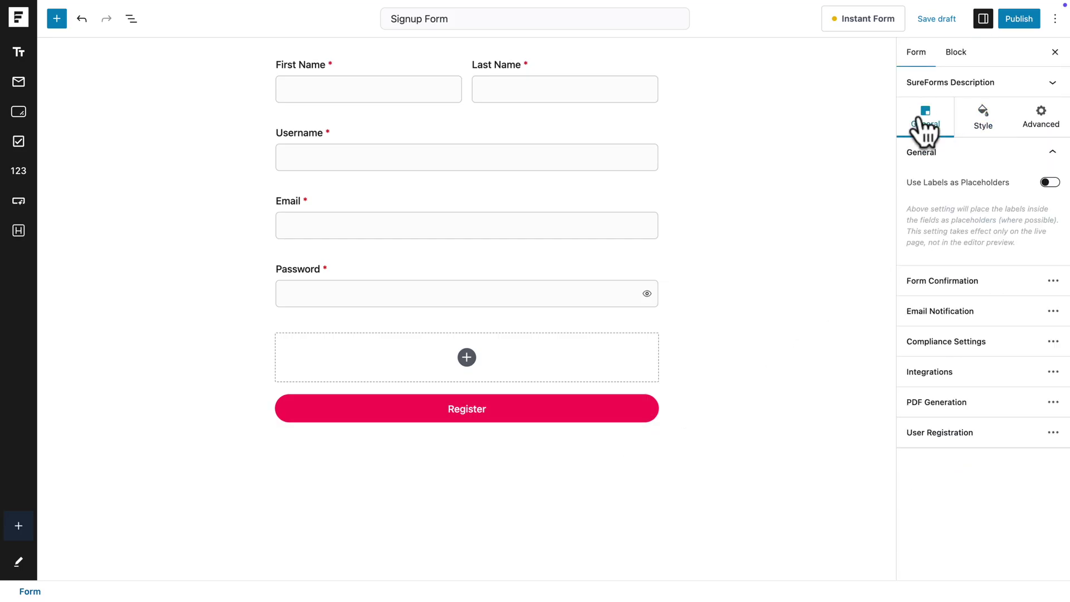
pyautogui.click(920, 287)
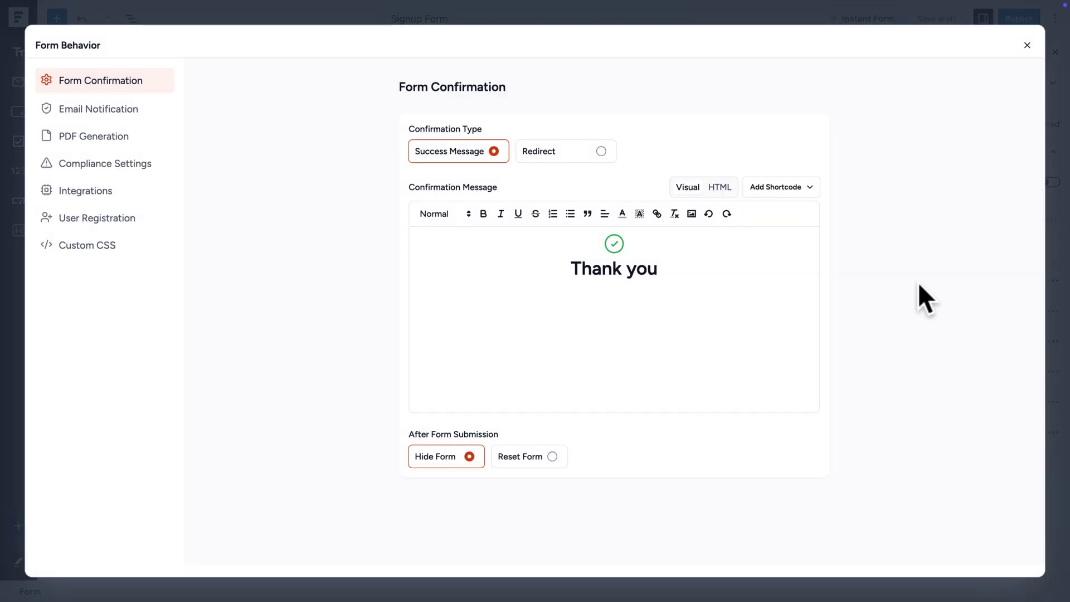
pyautogui.click(601, 151)
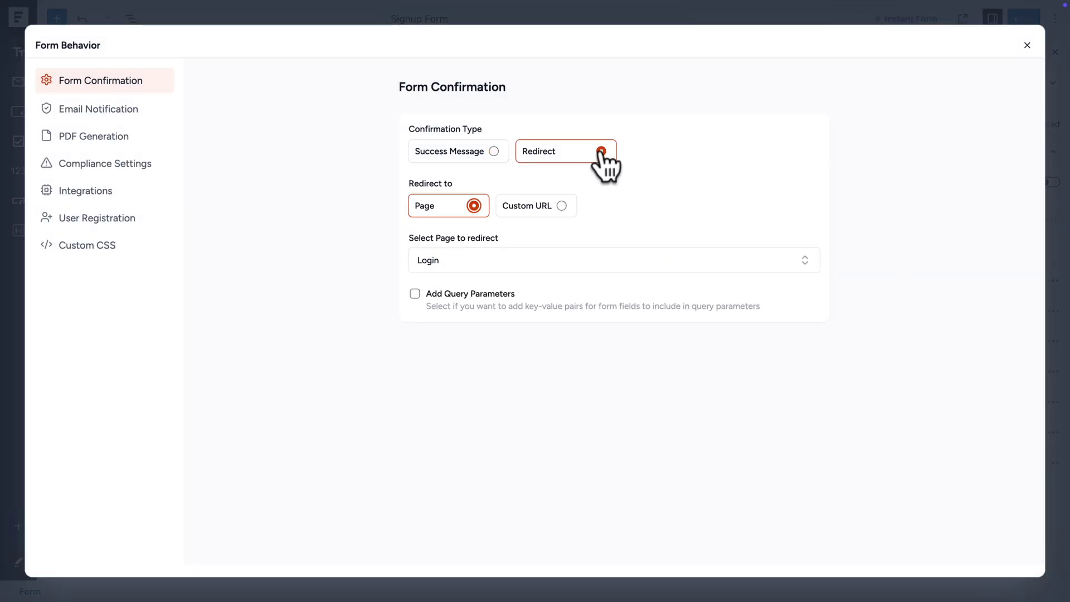
pyautogui.click(561, 206)
pyautogui.click(502, 262)
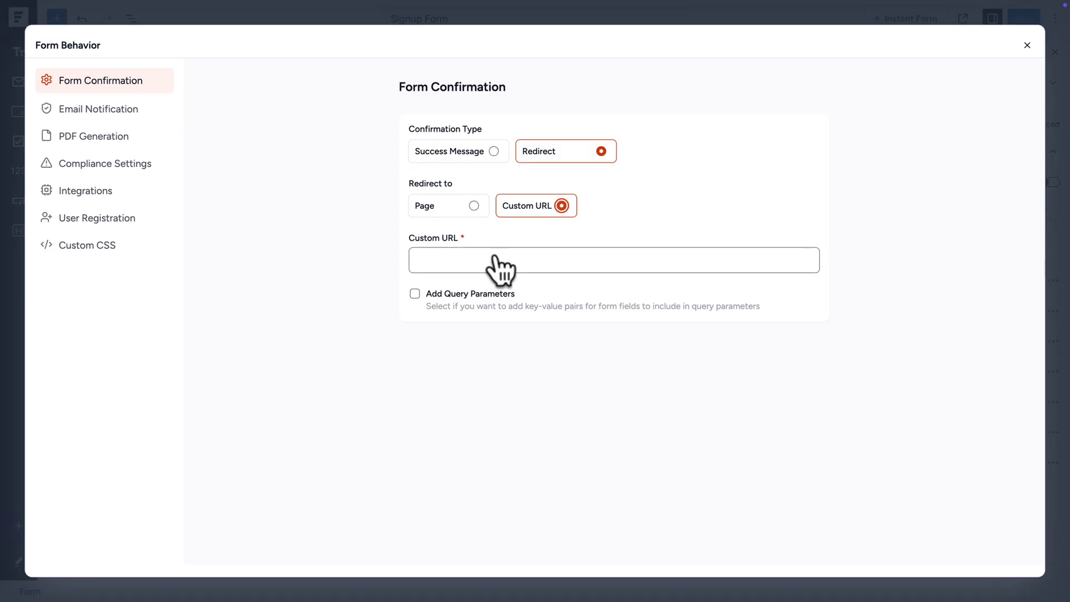
pyautogui.write('https://willing-wind-2pmoc.zipwp.site/form/login-form')
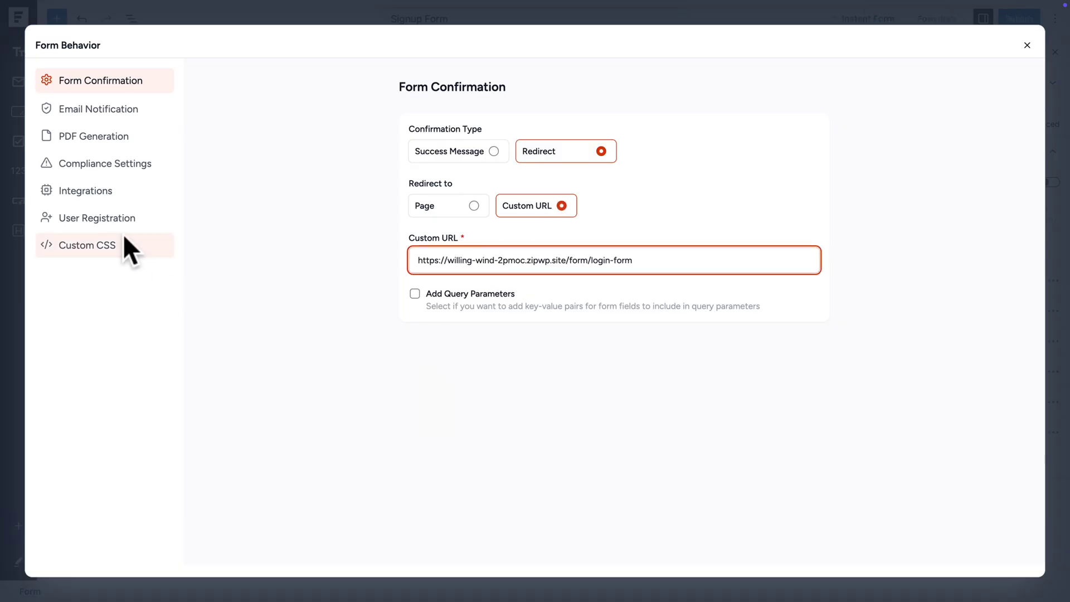
pyautogui.click(102, 221)
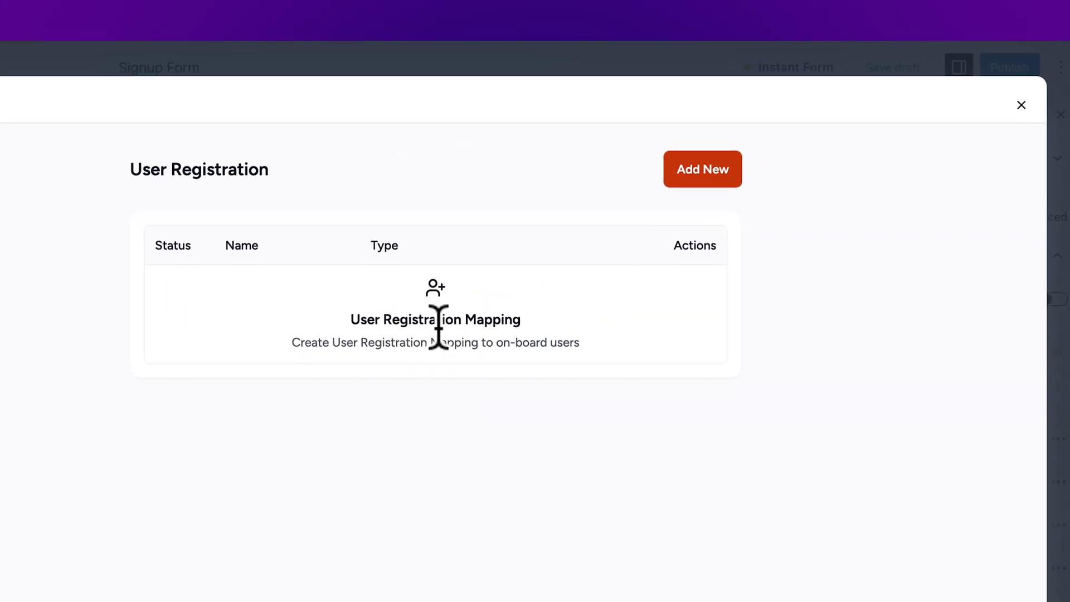
# - Add a registration mapping with Subscriber role that sends new users a Simple Email
pyautogui.click(703, 169)
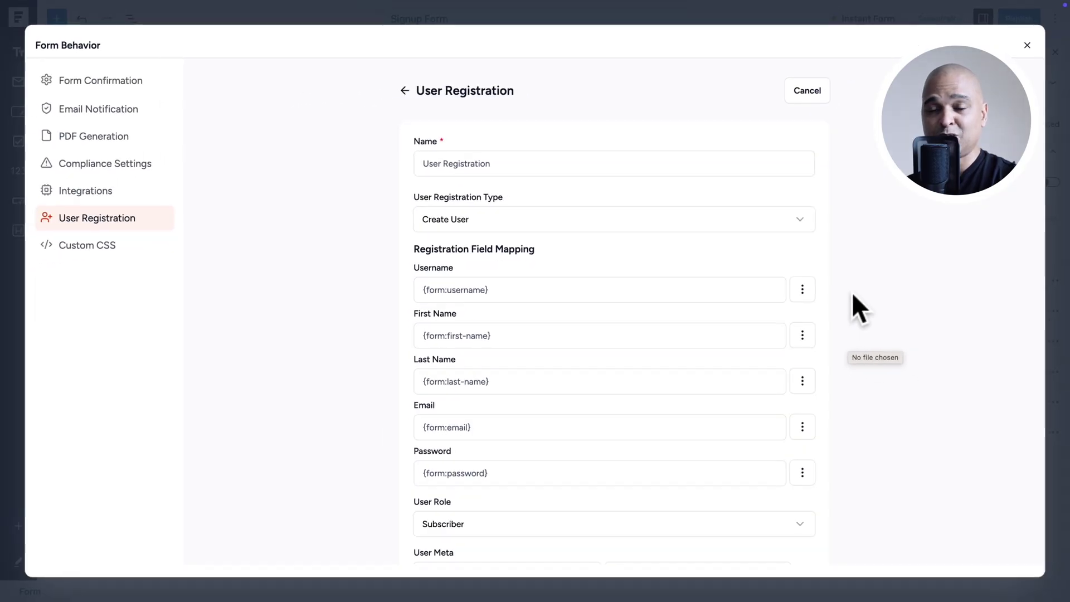
pyautogui.scroll(-4, 904, 335)
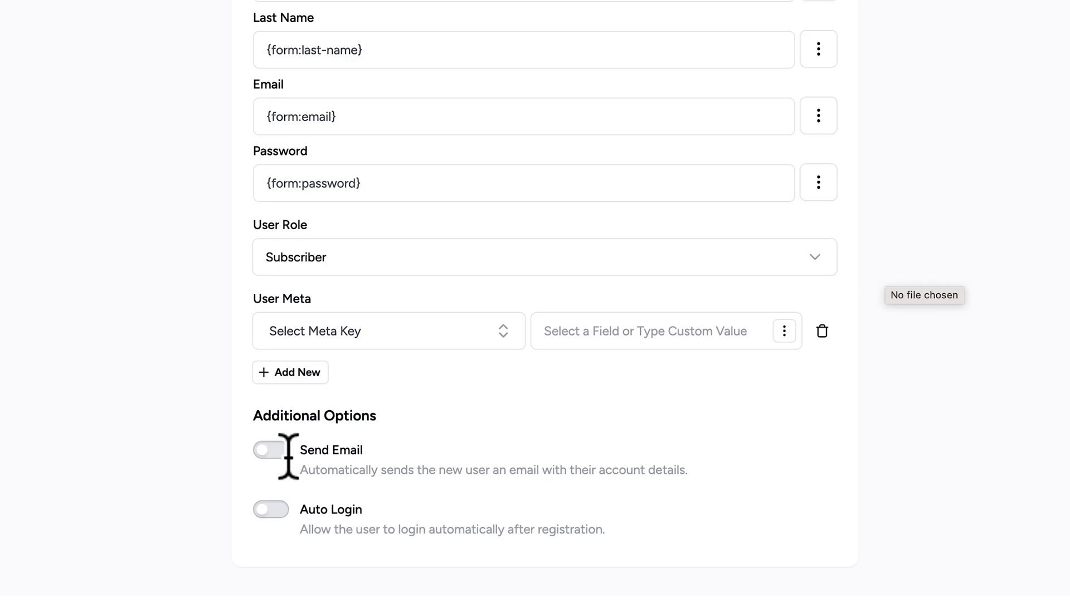
pyautogui.click(270, 450)
pyautogui.scroll(-2, 424, 475)
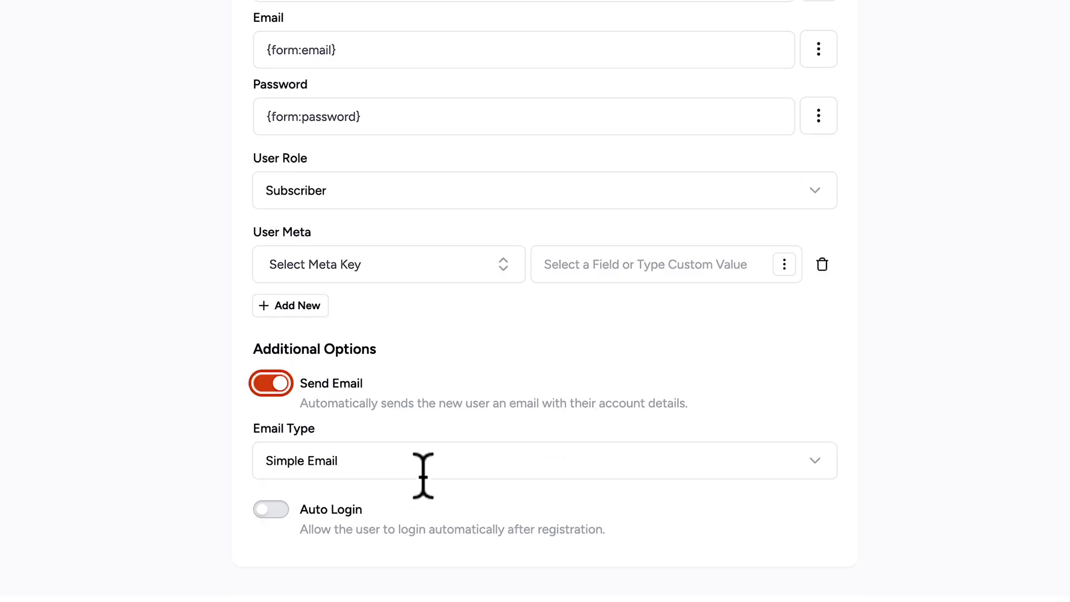
pyautogui.click(343, 458)
pyautogui.click(208, 522)
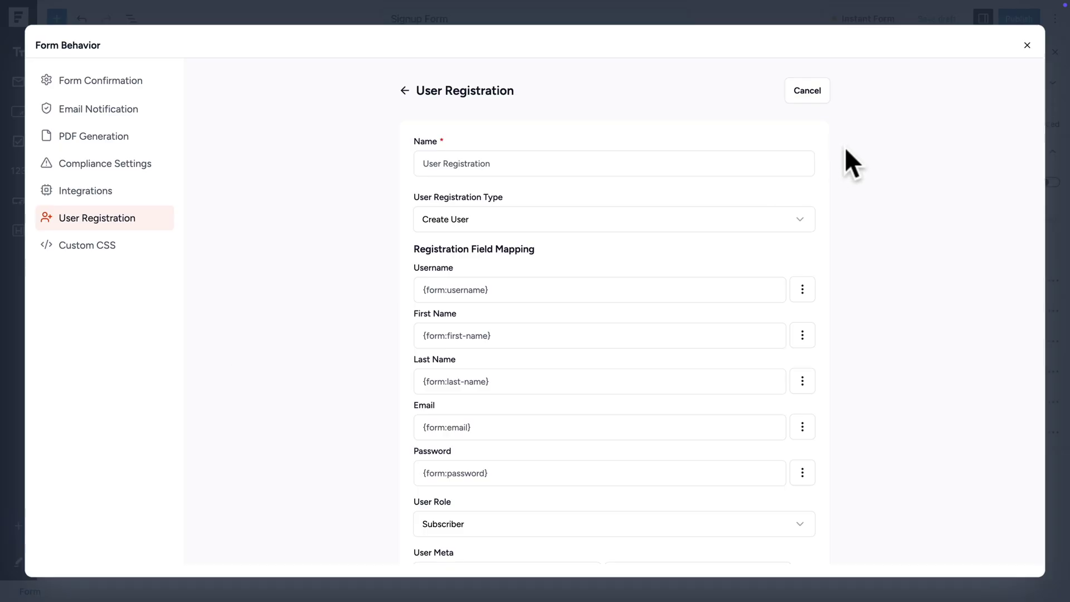
pyautogui.click(1027, 45)
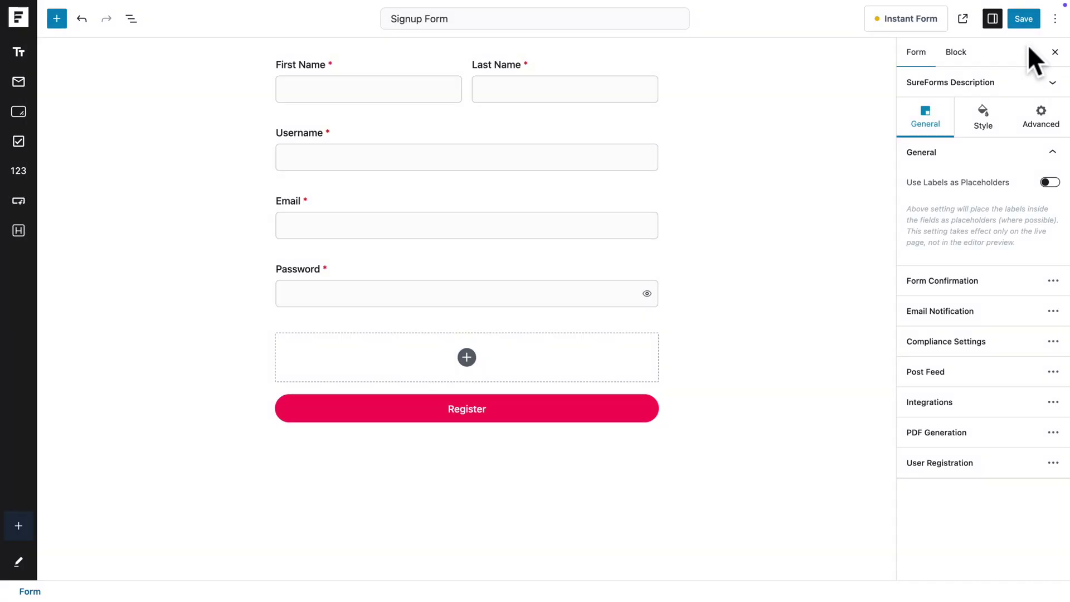
# - Enable a conversational instant form with image-left layout and the LOGO site logo, then save
pyautogui.click(904, 26)
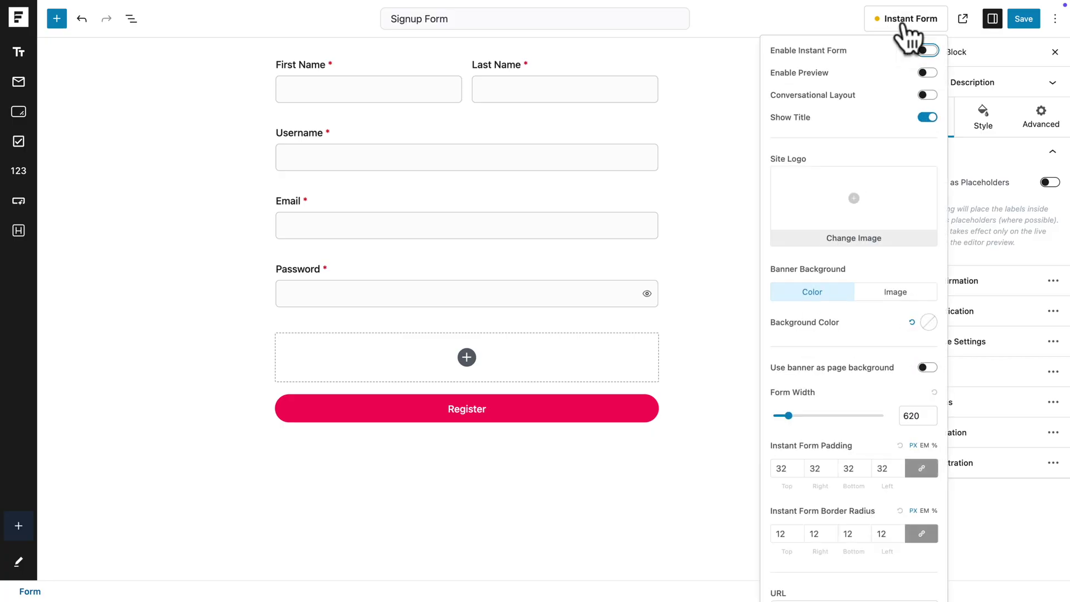
pyautogui.click(927, 73)
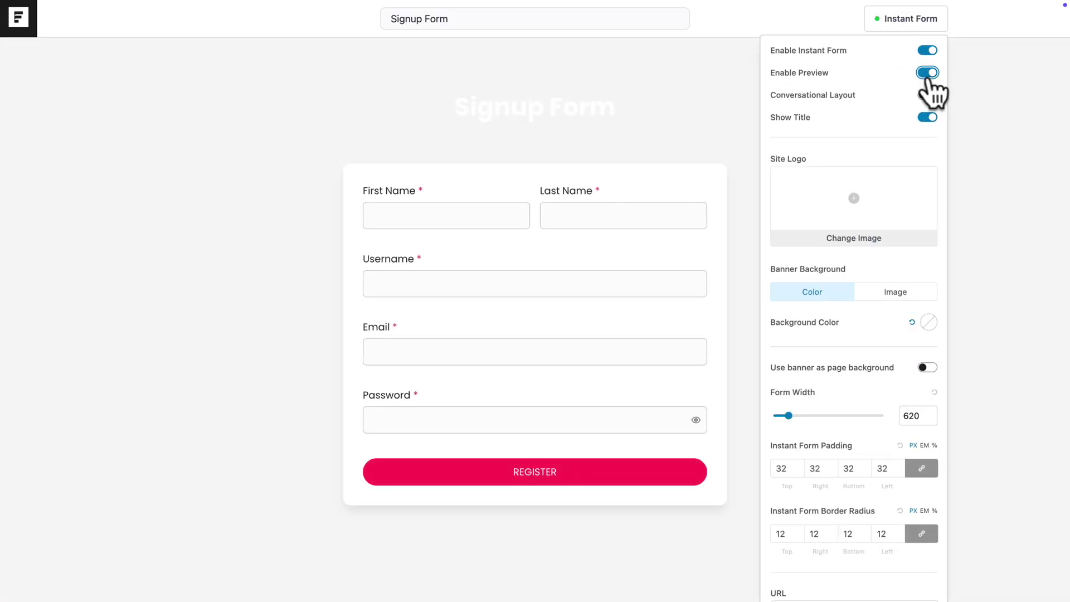
pyautogui.click(925, 95)
pyautogui.click(919, 157)
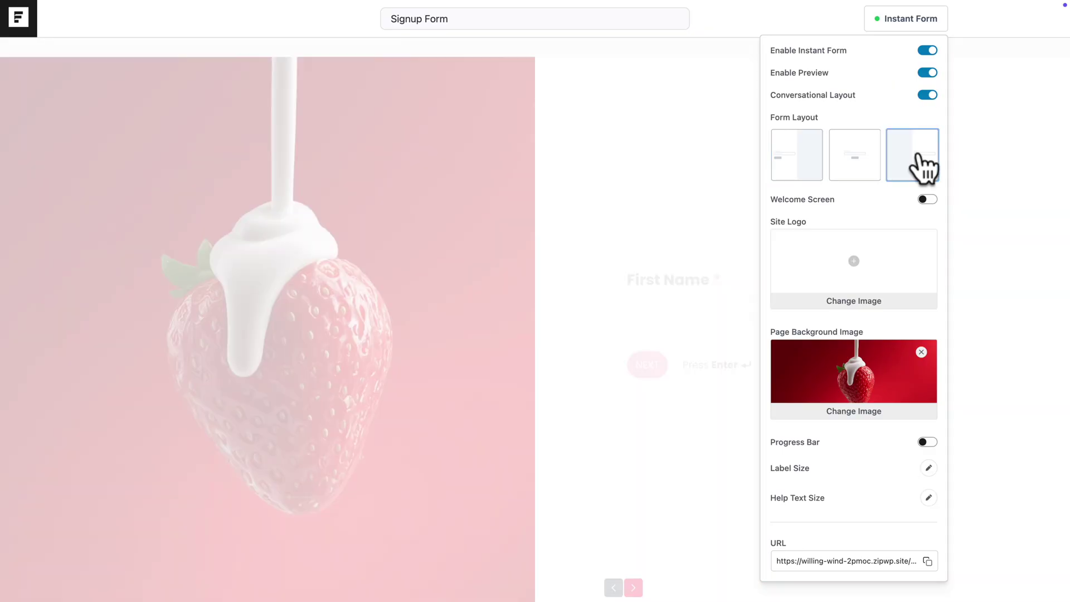
pyautogui.click(854, 261)
pyautogui.click(1018, 563)
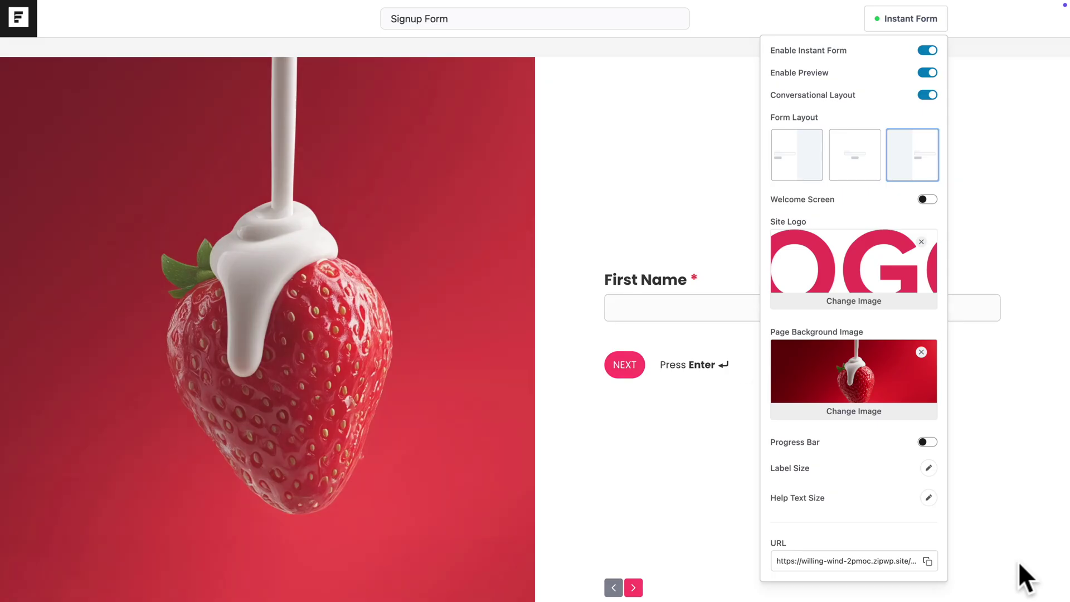
pyautogui.click(926, 73)
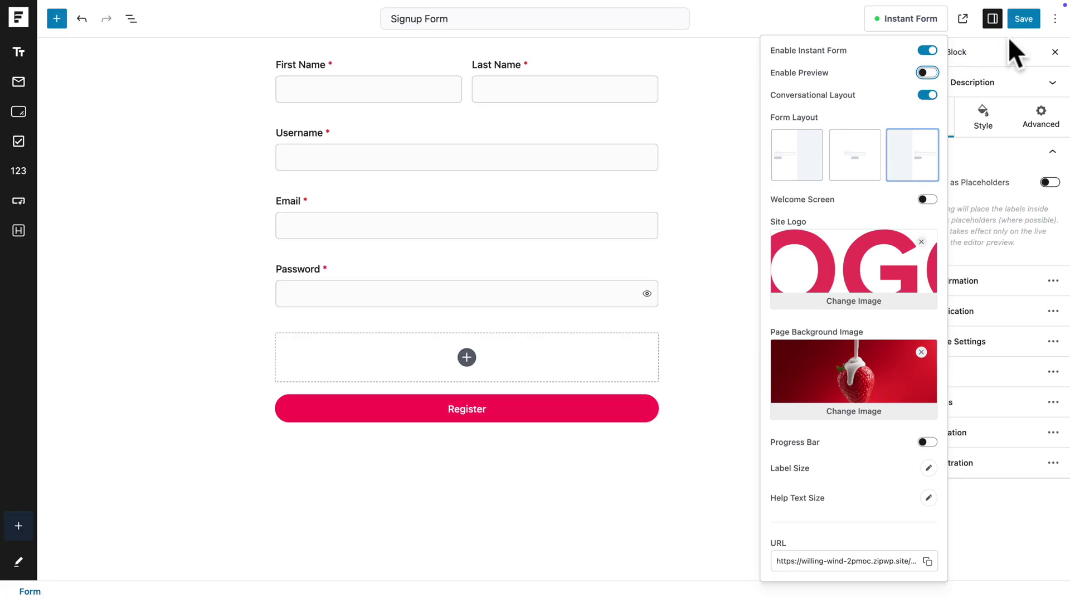
pyautogui.click(1018, 48)
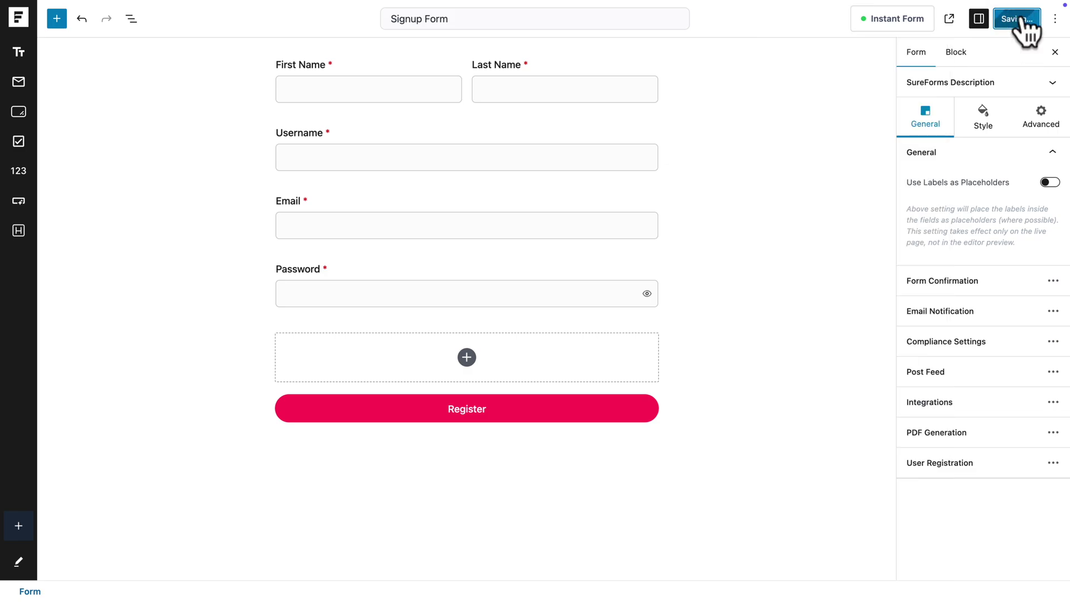
# - Test the conversational signup form by entering a first name, an email address and a password
pyautogui.write('Joh')
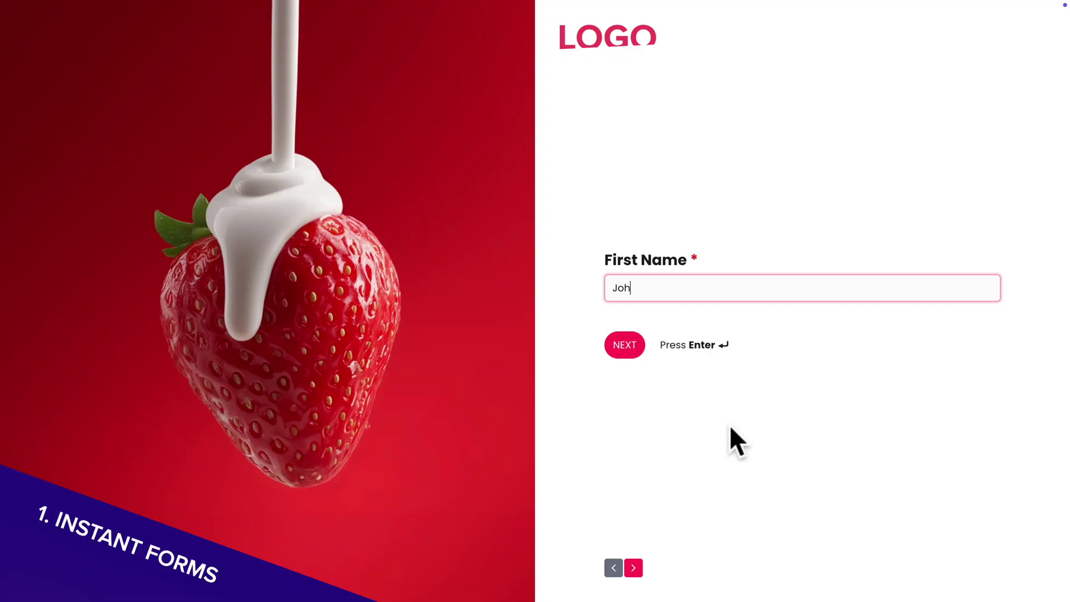
pyautogui.write('n')
pyautogui.press('Return')
pyautogui.press('Return')
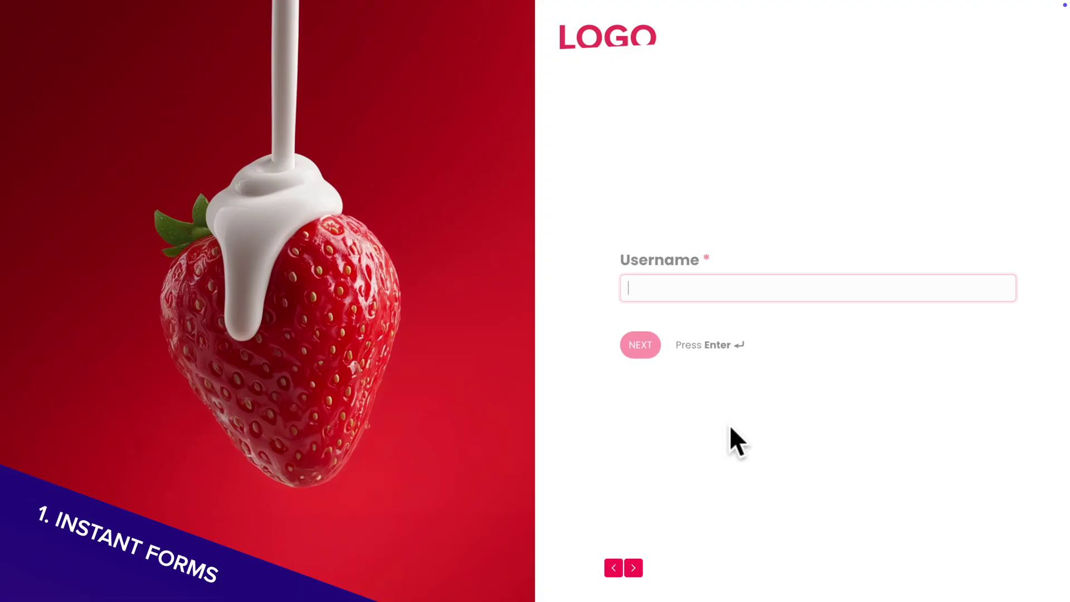
pyautogui.press('Return')
pyautogui.write('jo')
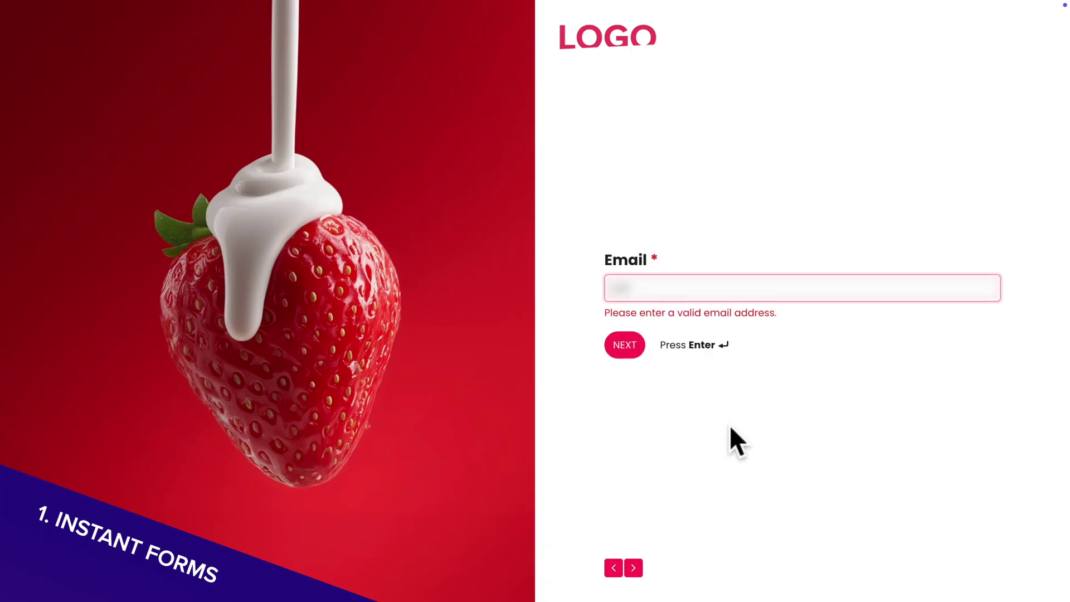
pyautogui.write('hndoe@gmail.com')
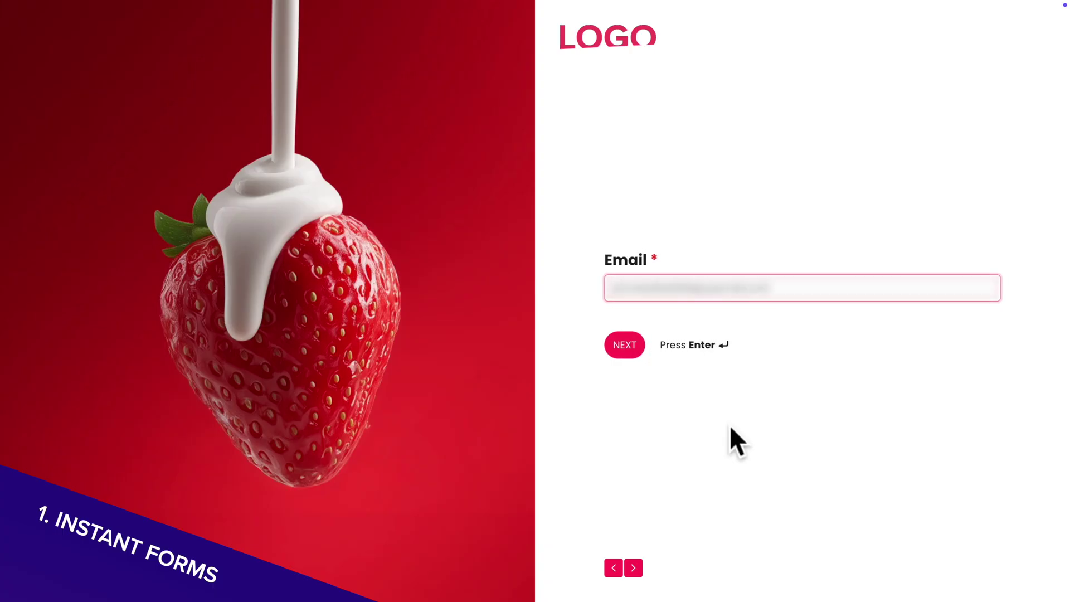
pyautogui.press('Return')
pyautogui.write('••••••••••••••')
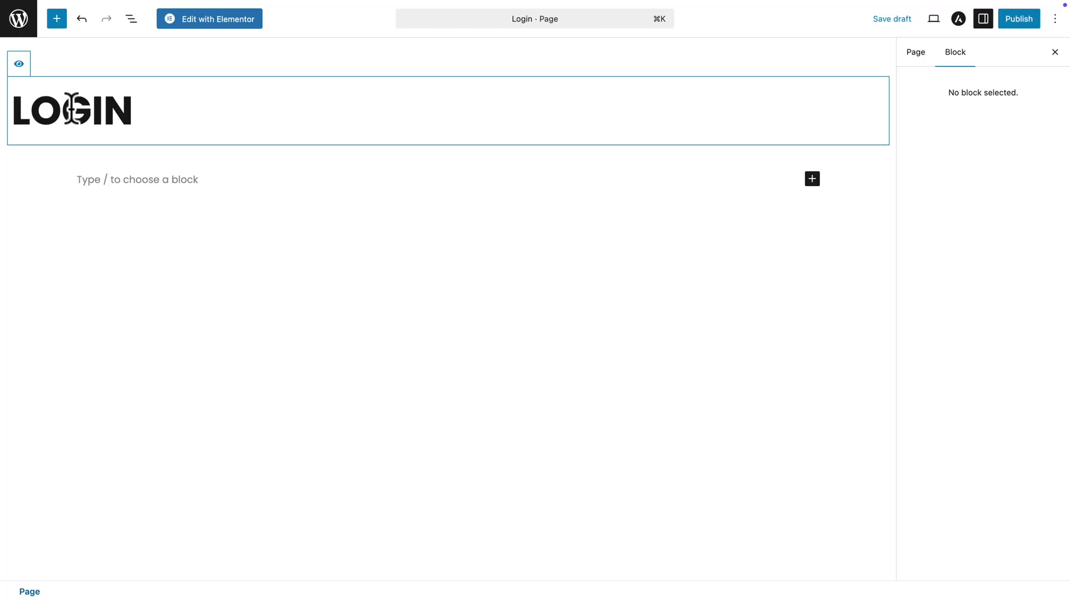
# - Retitle the page 'SIGN' and publish it
pyautogui.press('BackSpace')
pyautogui.press('BackSpace')
pyautogui.press('BackSpace')
pyautogui.press('BackSpace')
pyautogui.press('BackSpace')
pyautogui.write('SIGNUP')
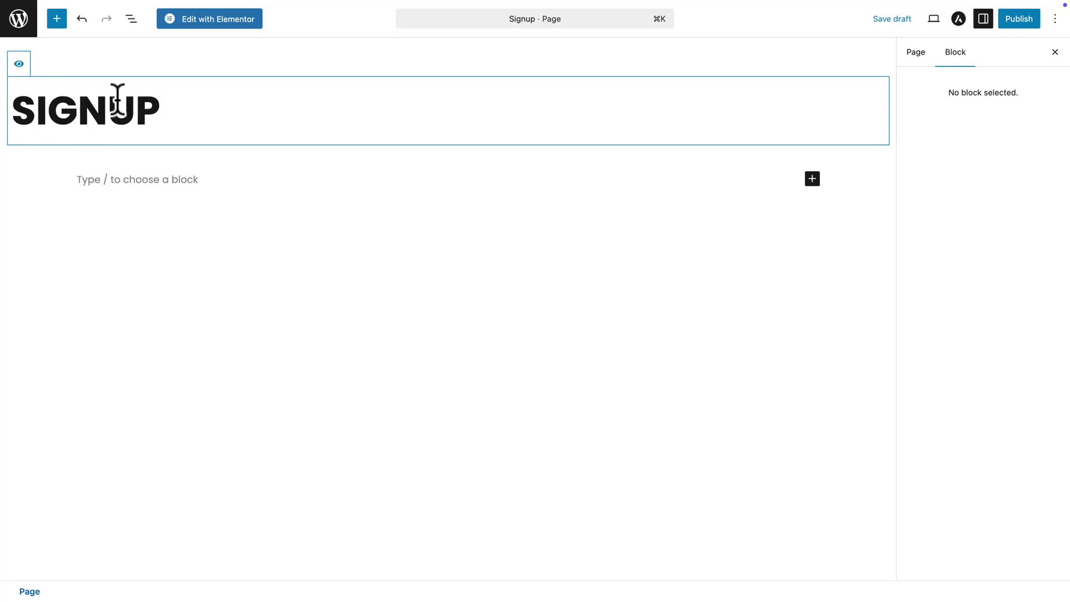
pyautogui.click(1011, 20)
pyautogui.click(1009, 21)
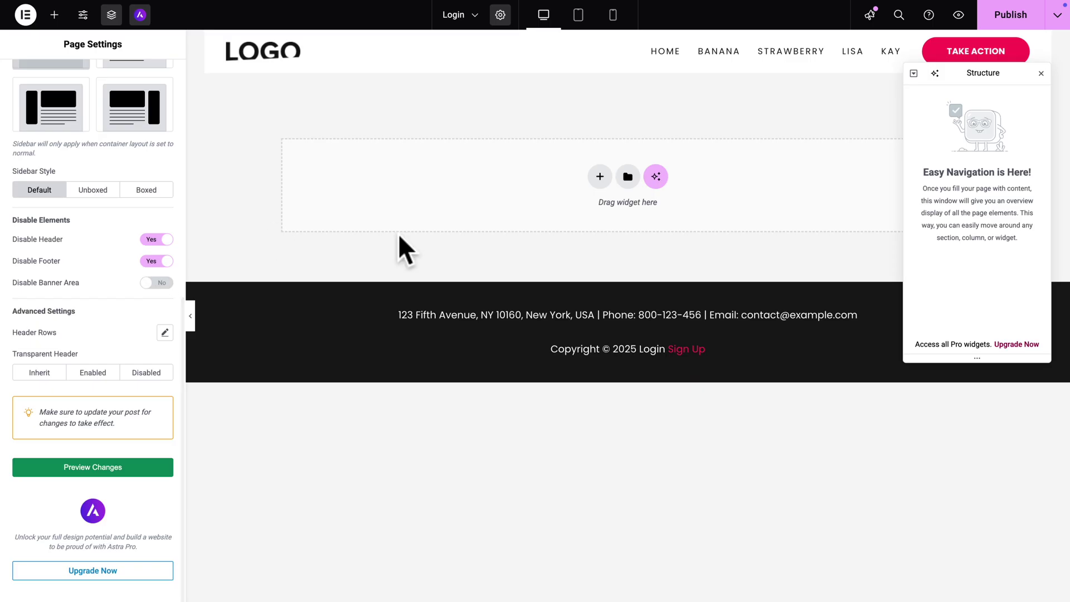
# - Add a two-column section with the SureForms Login Form embedded in the left column
pyautogui.click(599, 176)
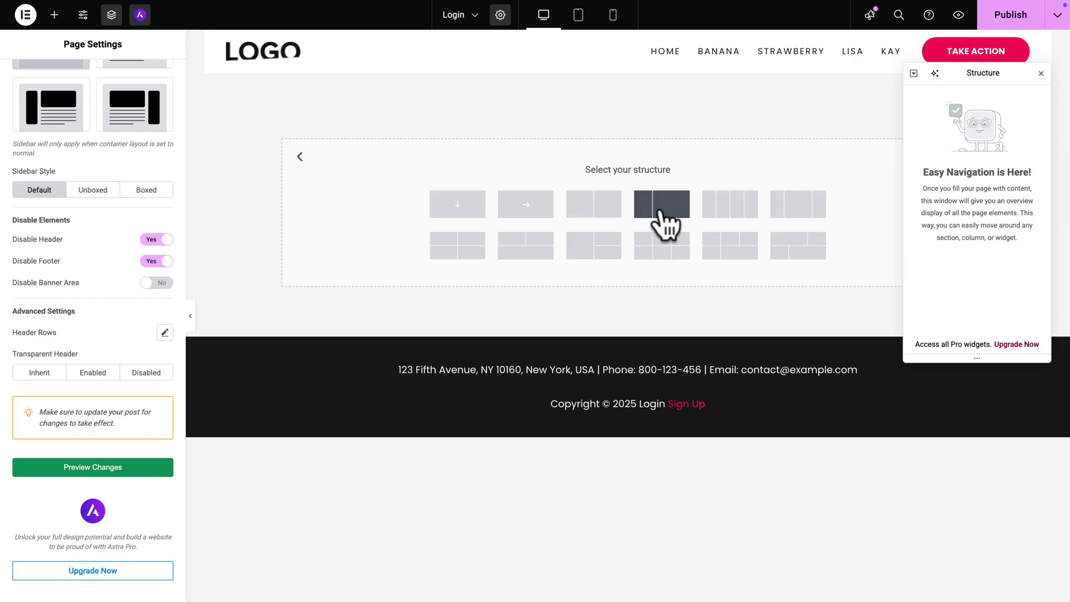
pyautogui.click(662, 207)
pyautogui.moveTo(51, 148); pyautogui.dragTo(319, 160)
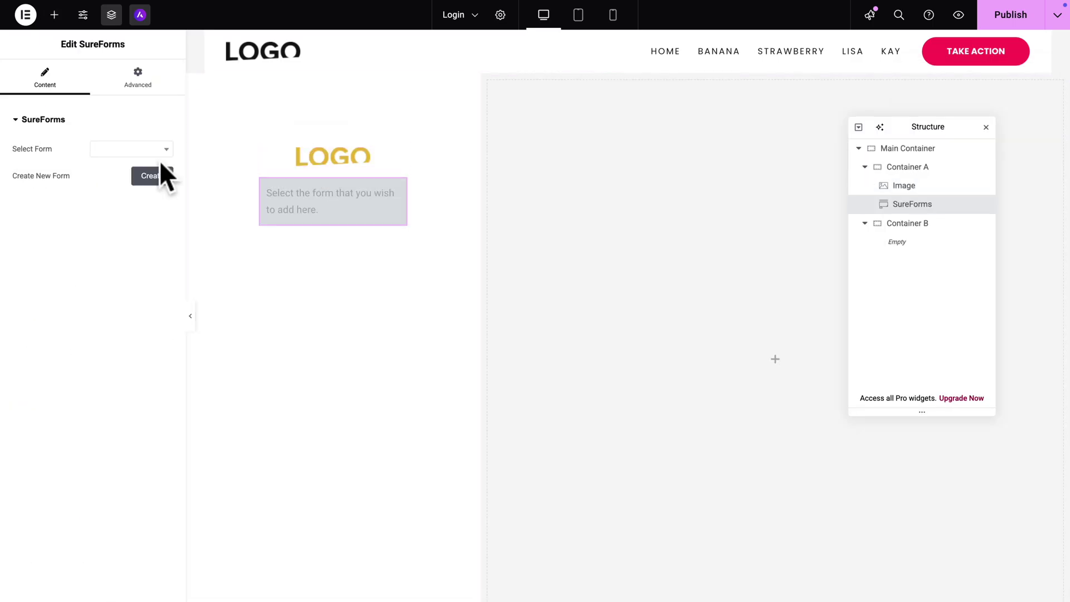
pyautogui.click(156, 149)
pyautogui.click(110, 185)
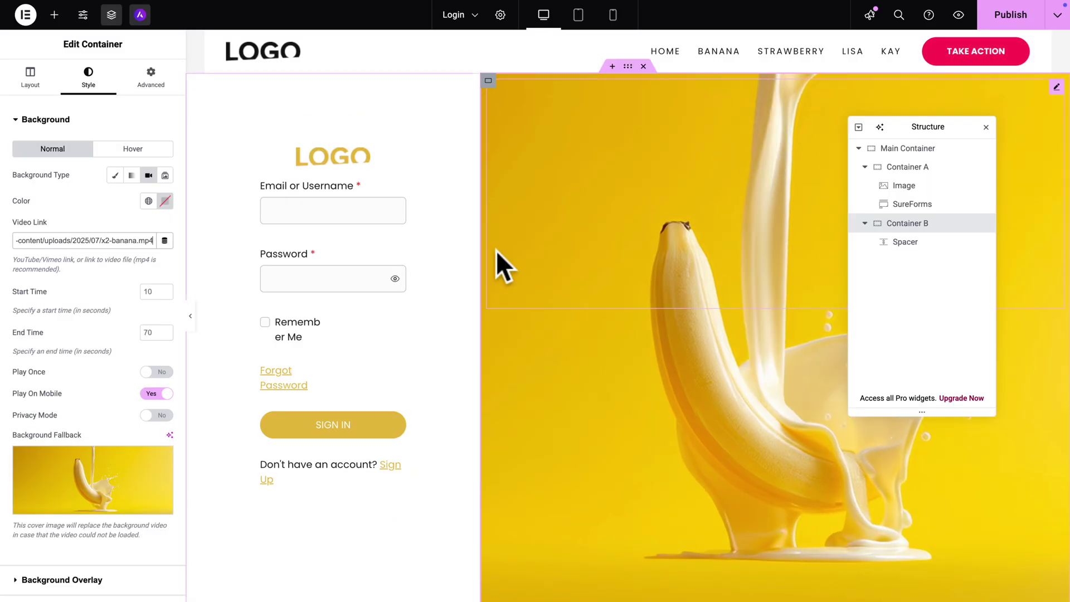
pyautogui.hotkey('ctrl', 'i')
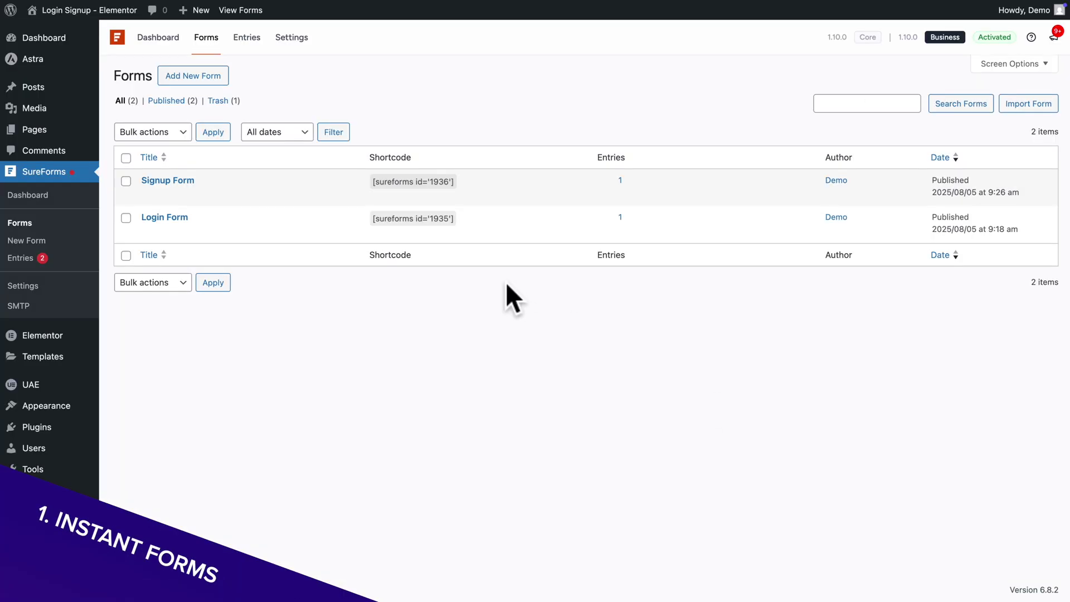
# - Confirm the Login Form's Sign Up link targets the signup instant form and save it
pyautogui.click(152, 232)
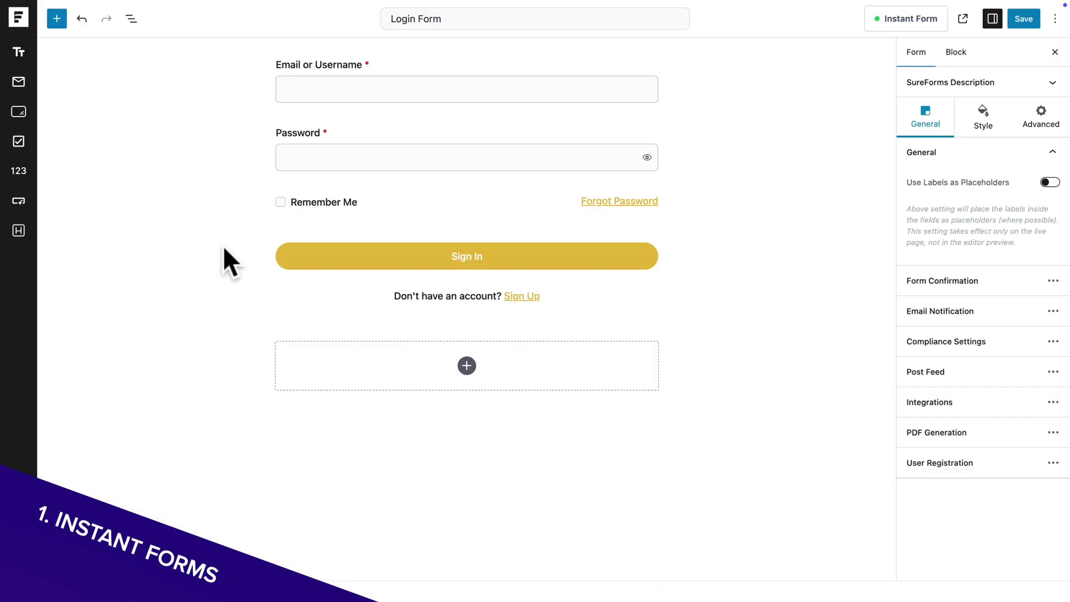
pyautogui.click(431, 297)
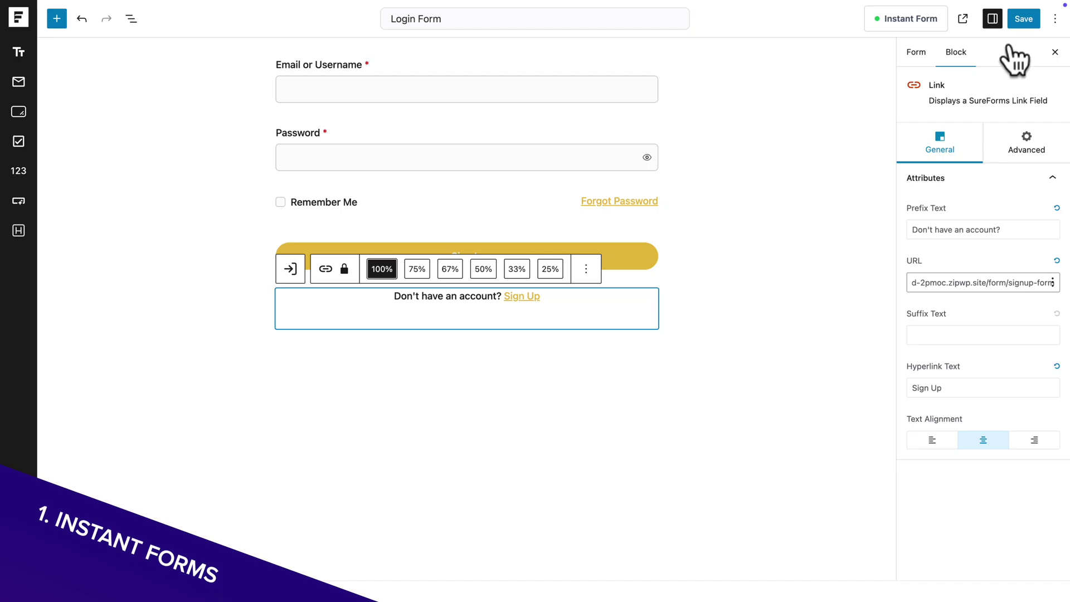
pyautogui.click(1016, 25)
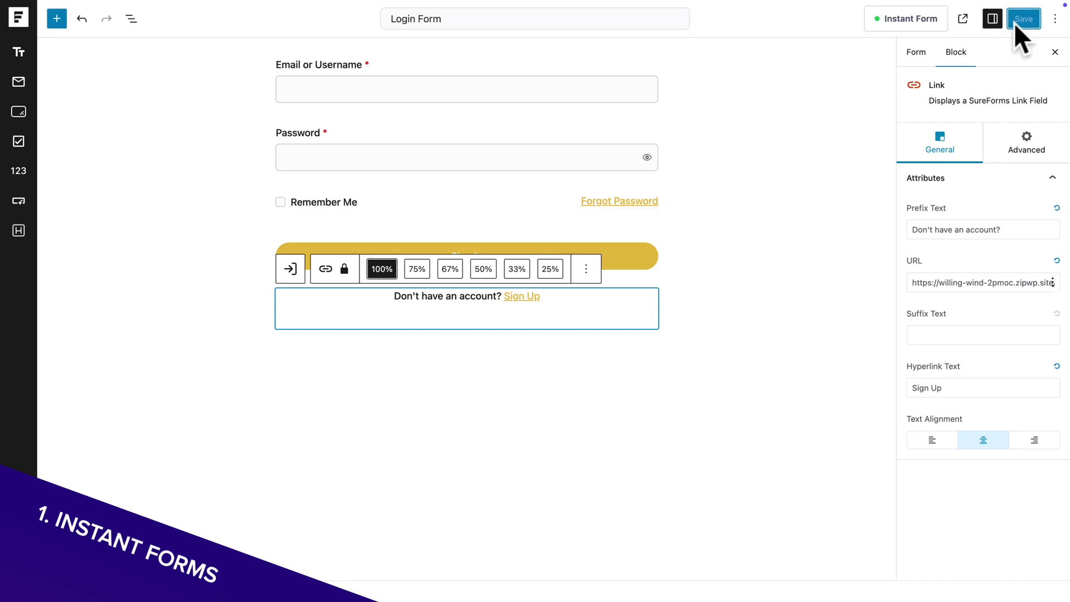
pyautogui.click(914, 20)
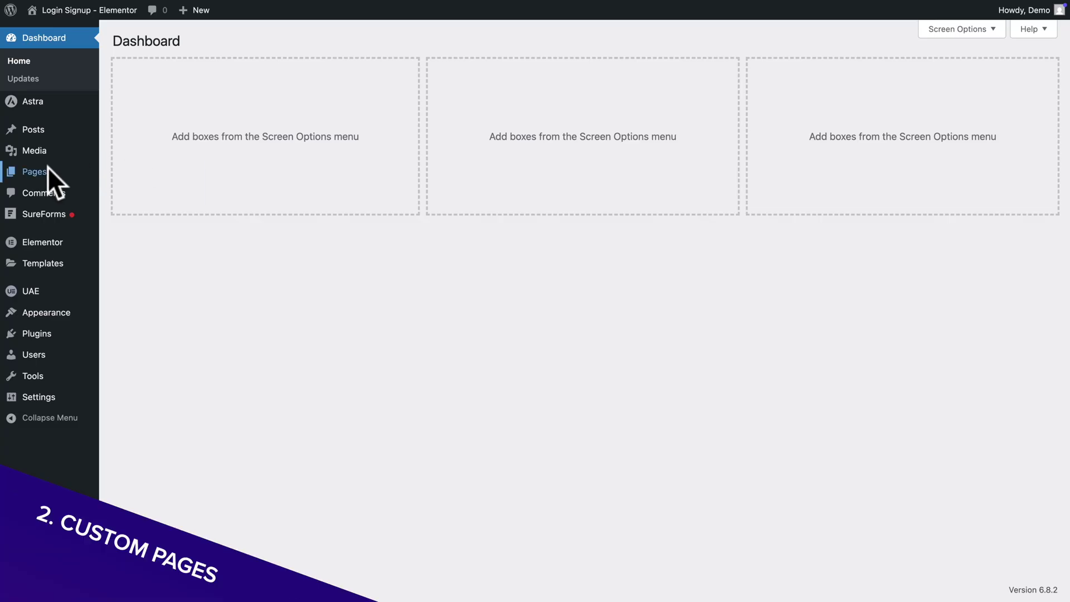
# - Copy the Login page's clean link from the All Pages list
pyautogui.moveTo(48, 172)
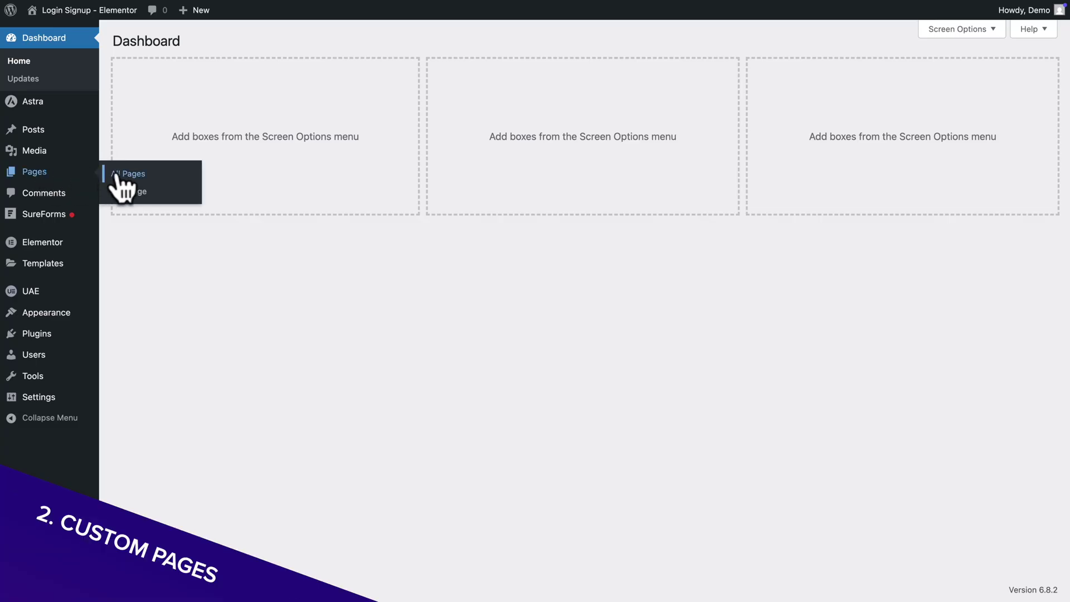
pyautogui.click(119, 178)
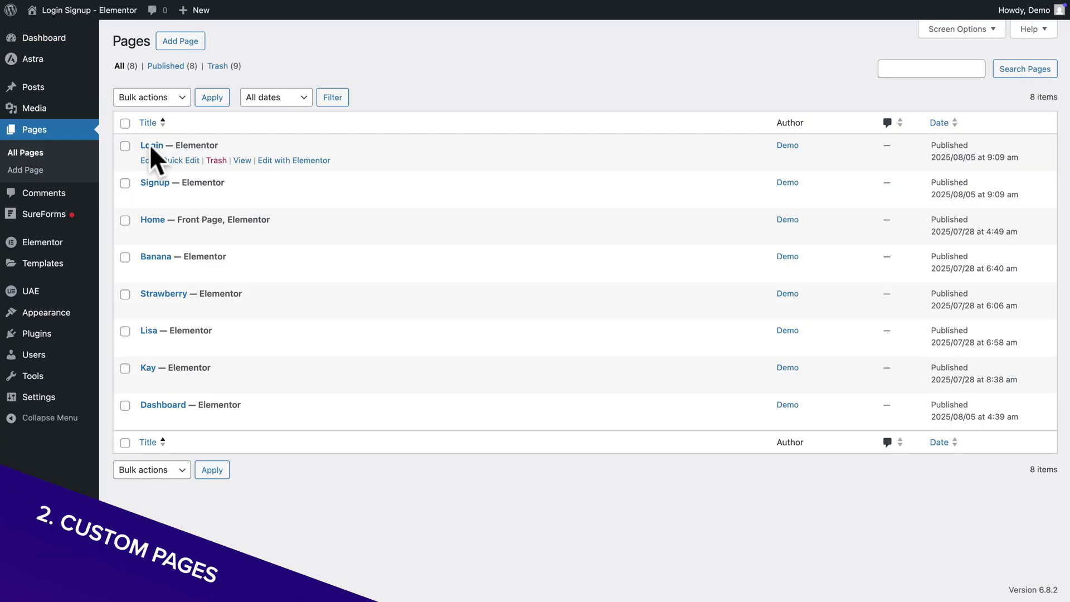
pyautogui.rightClick(243, 161)
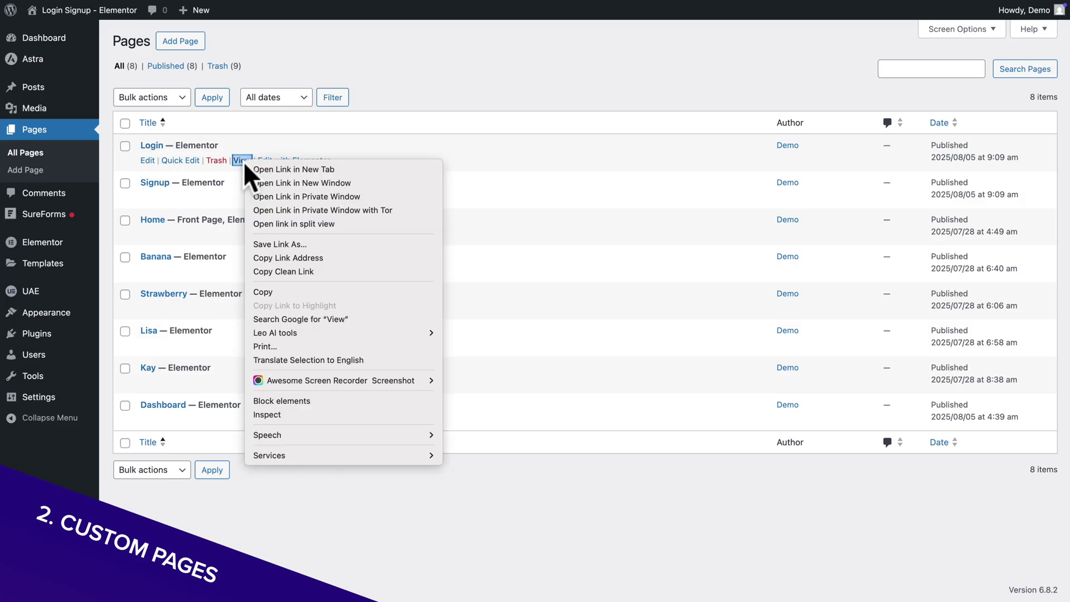
pyautogui.click(290, 270)
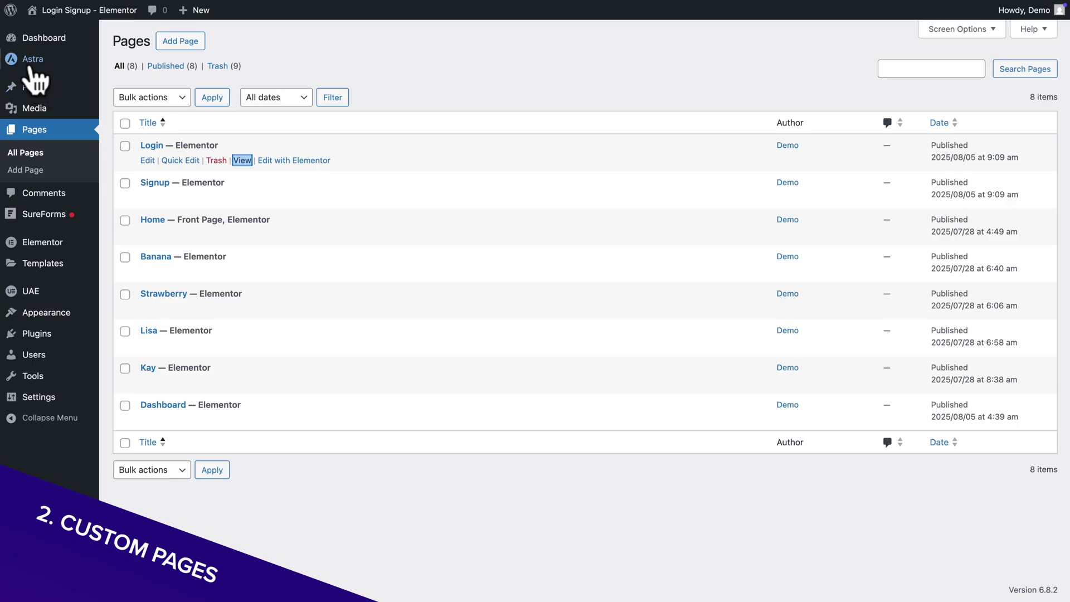
# - Change the header button label to 'My Account', link it to the login page URL, and publish
pyautogui.click(112, 78)
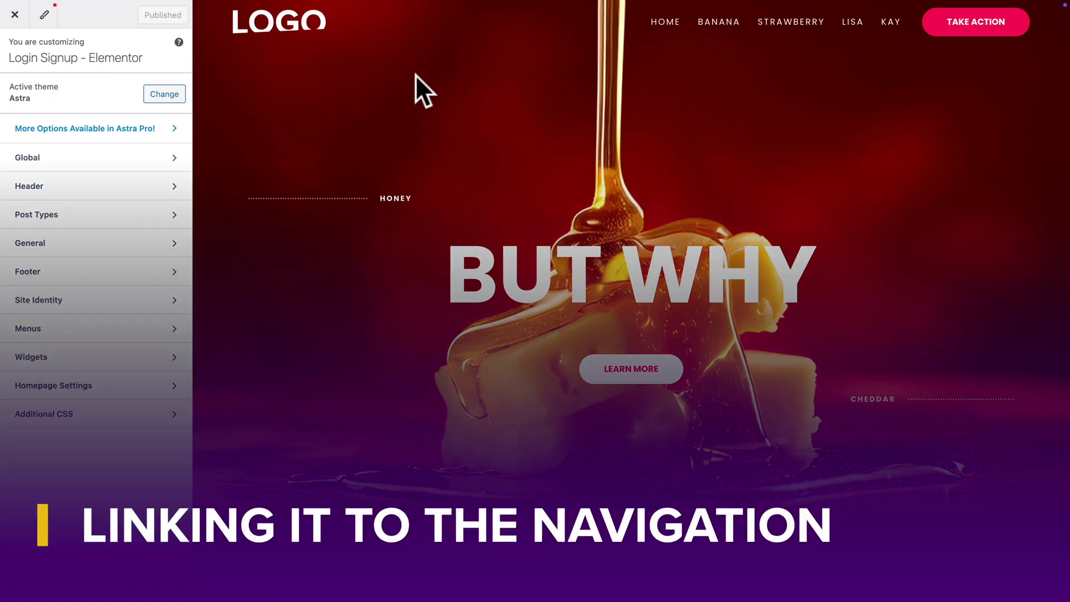
pyautogui.click(928, 13)
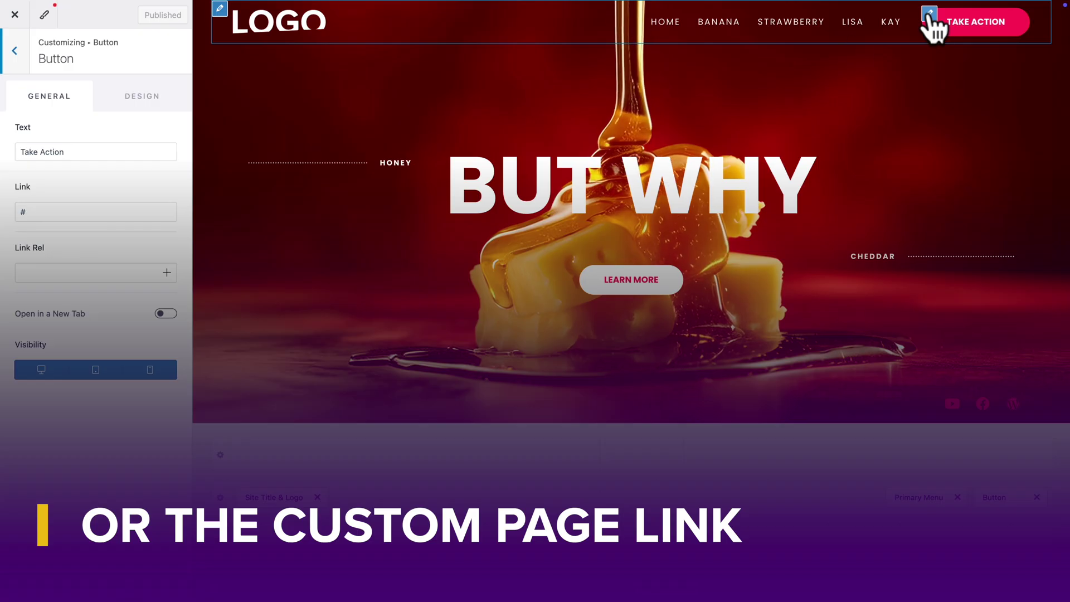
pyautogui.click(109, 149)
pyautogui.tripleClick(108, 149)
pyautogui.write('M')
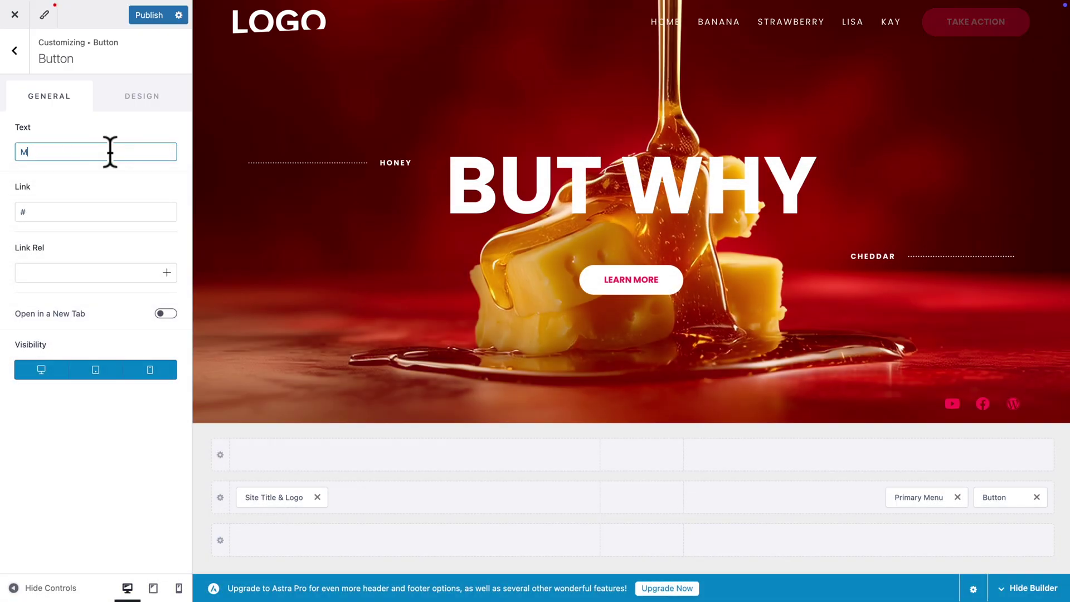
pyautogui.write('y Account')
pyautogui.click(65, 211)
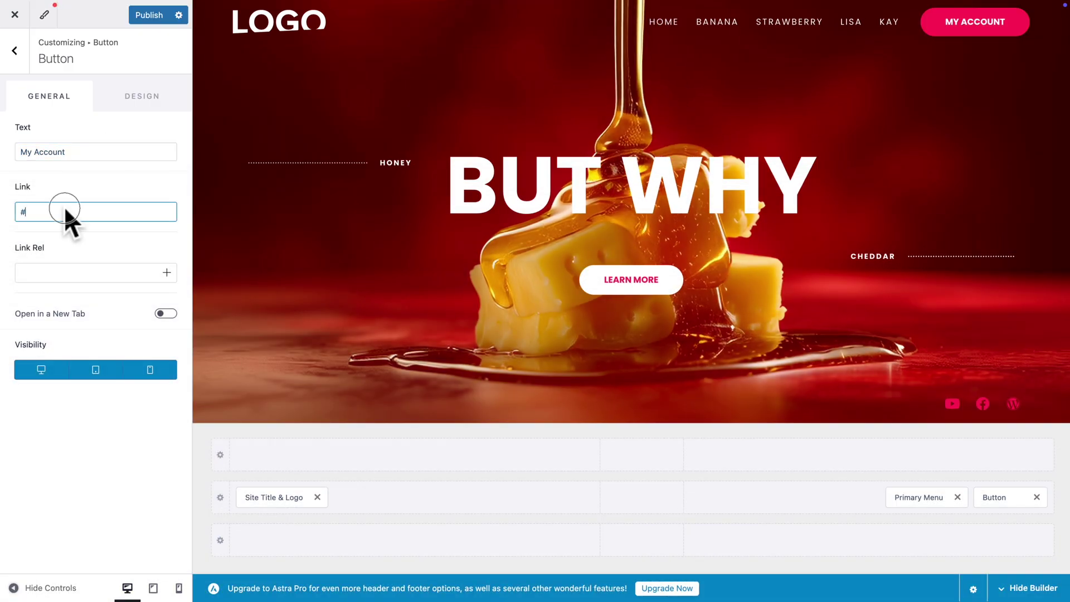
pyautogui.press('BackSpace')
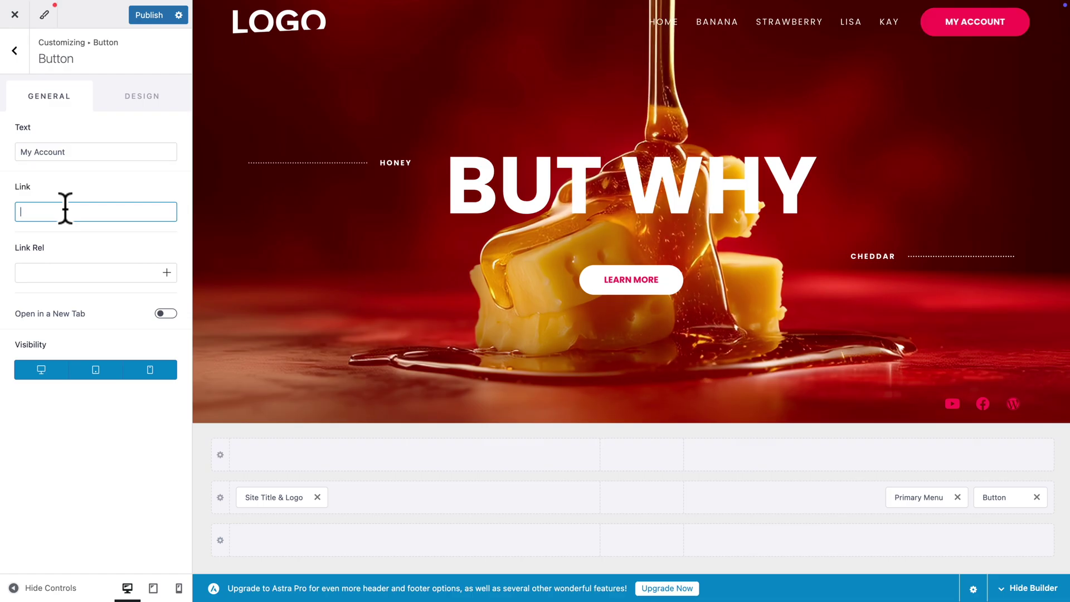
pyautogui.hotkey('ctrl', 'v')
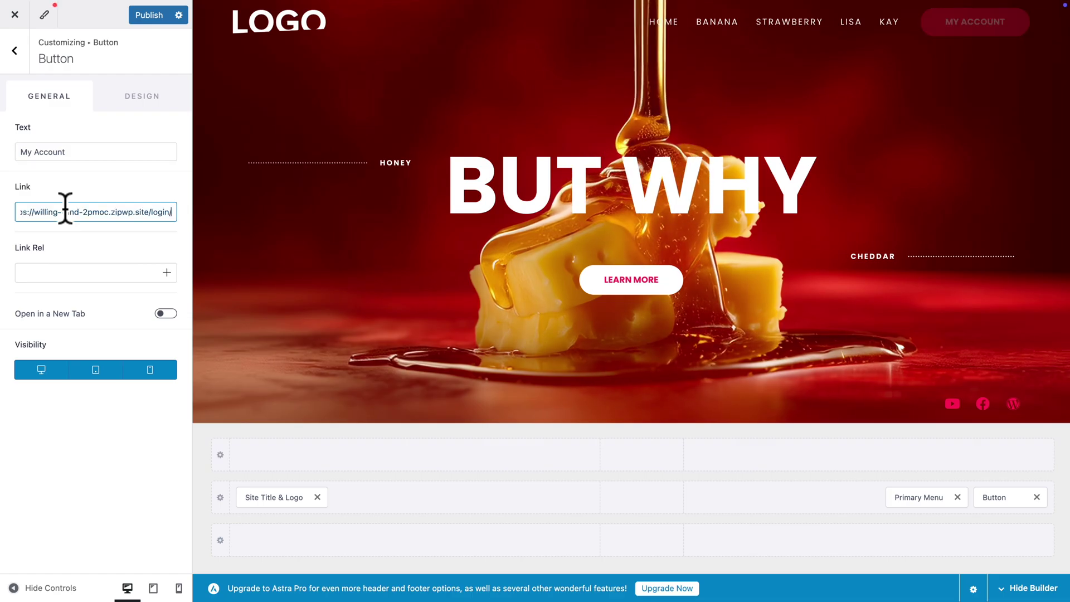
pyautogui.click(156, 15)
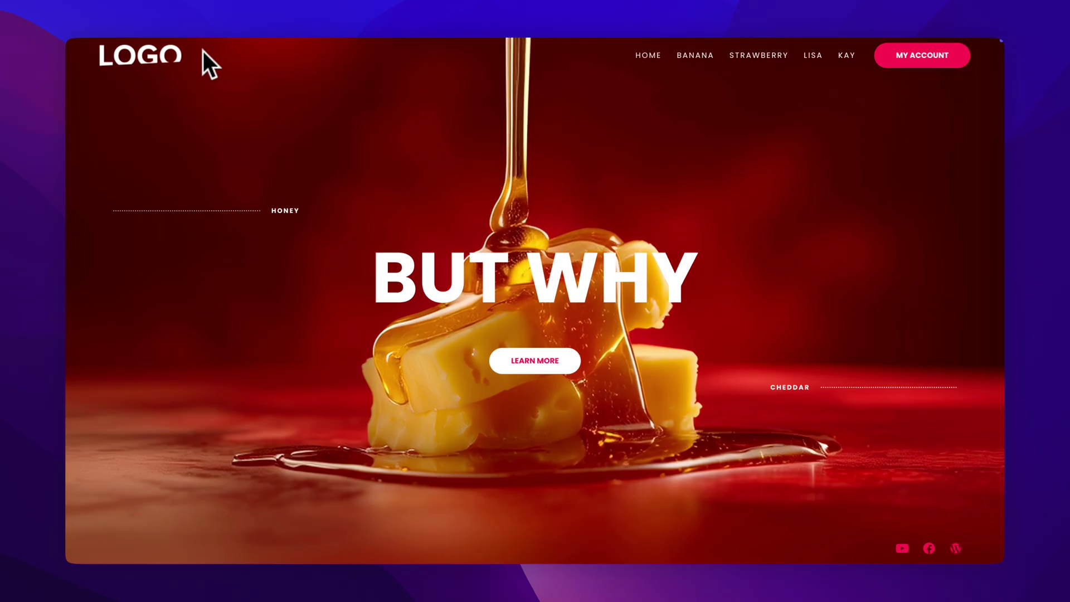
# - Register a new user through My Account and the Sign Up link
pyautogui.click(910, 62)
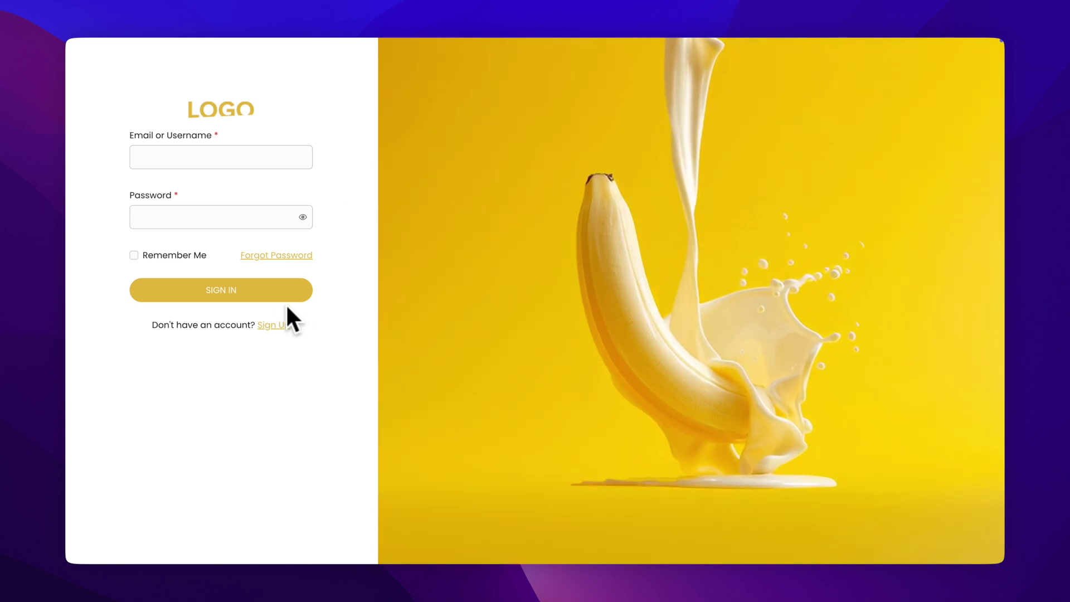
pyautogui.click(271, 323)
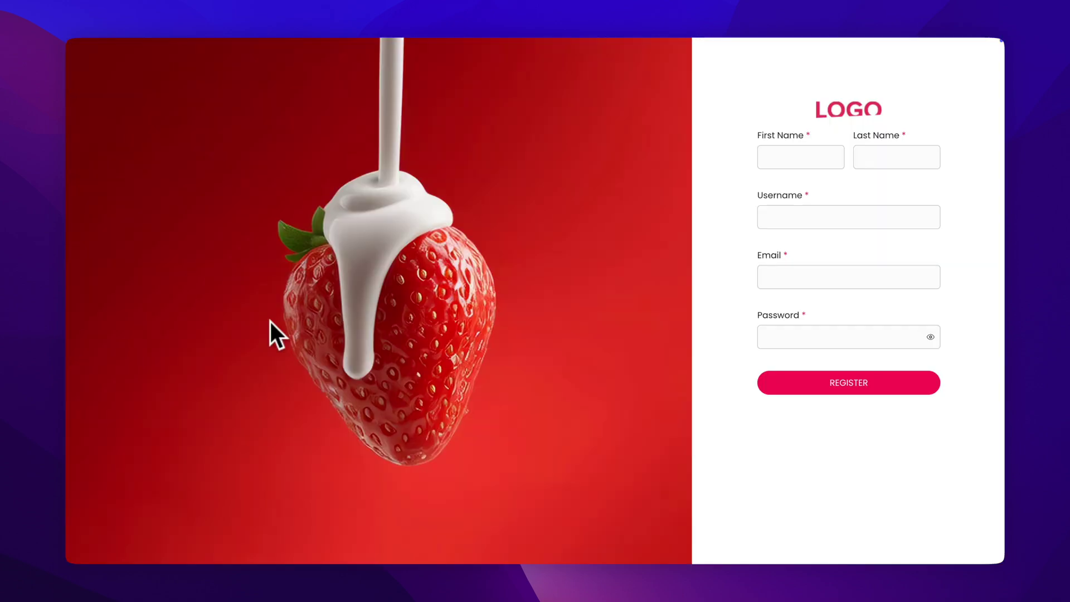
pyautogui.click(777, 163)
pyautogui.click(839, 393)
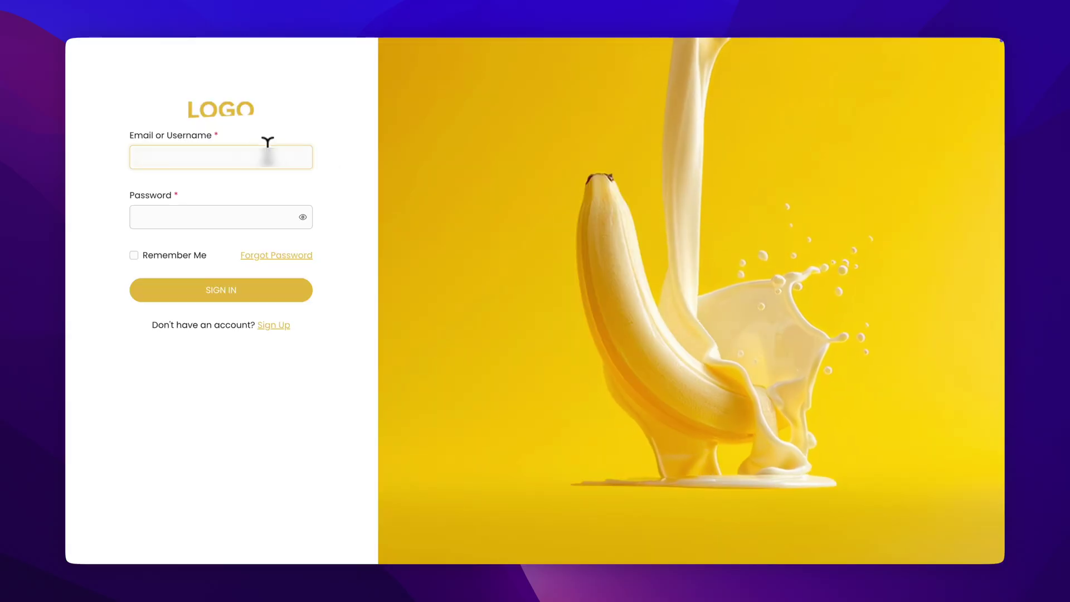
# - Sign in with the new account's email and password, then log out
pyautogui.click(267, 146)
pyautogui.hotkey('ctrl', 'v')
pyautogui.press('Tab')
pyautogui.hotkey('ctrl', 'v')
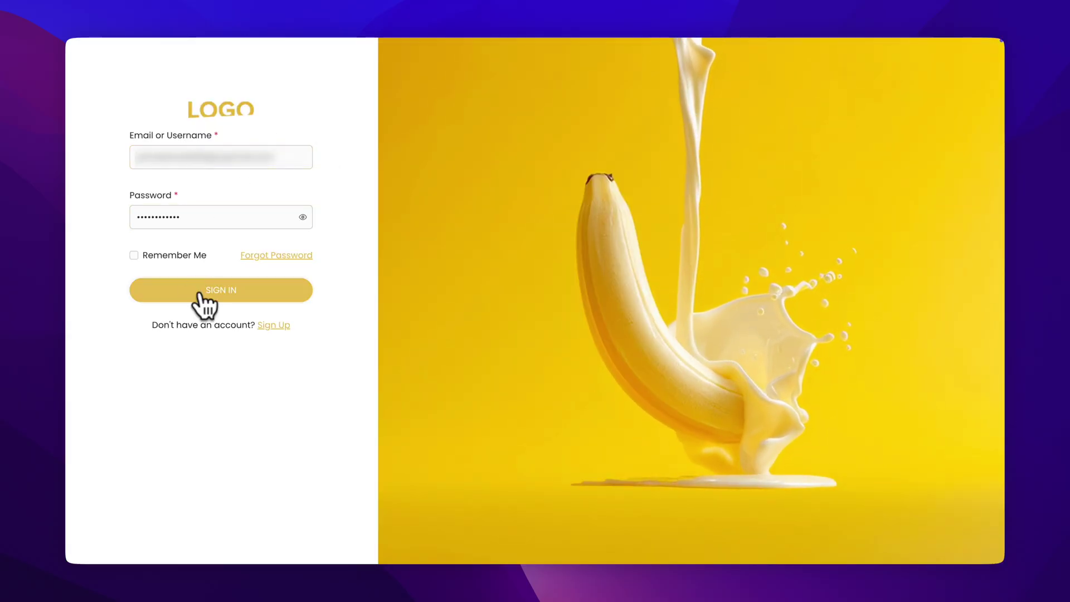
pyautogui.click(201, 291)
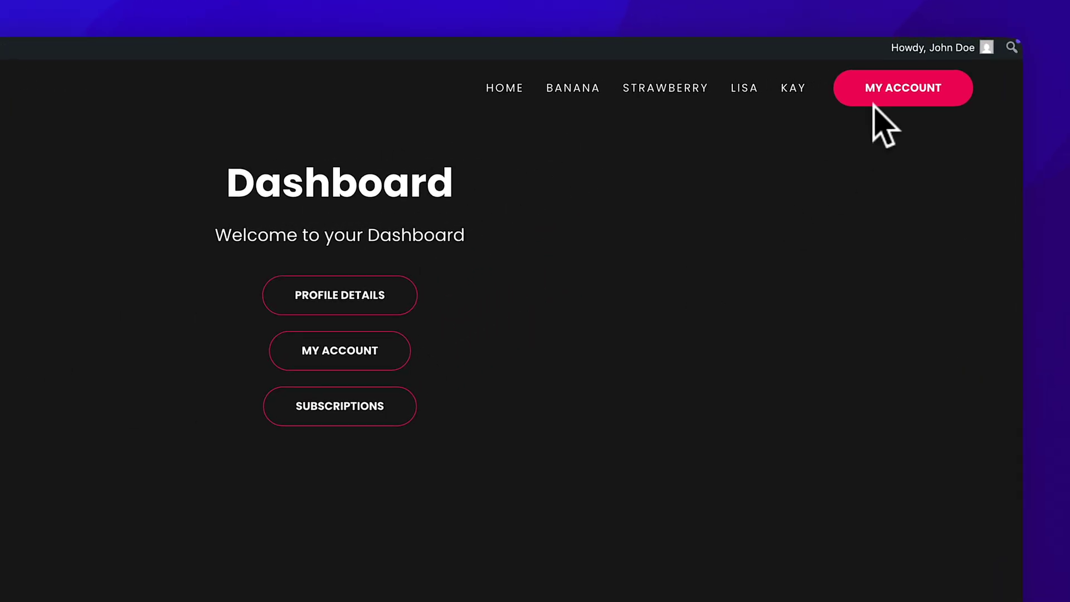
pyautogui.moveTo(901, 52)
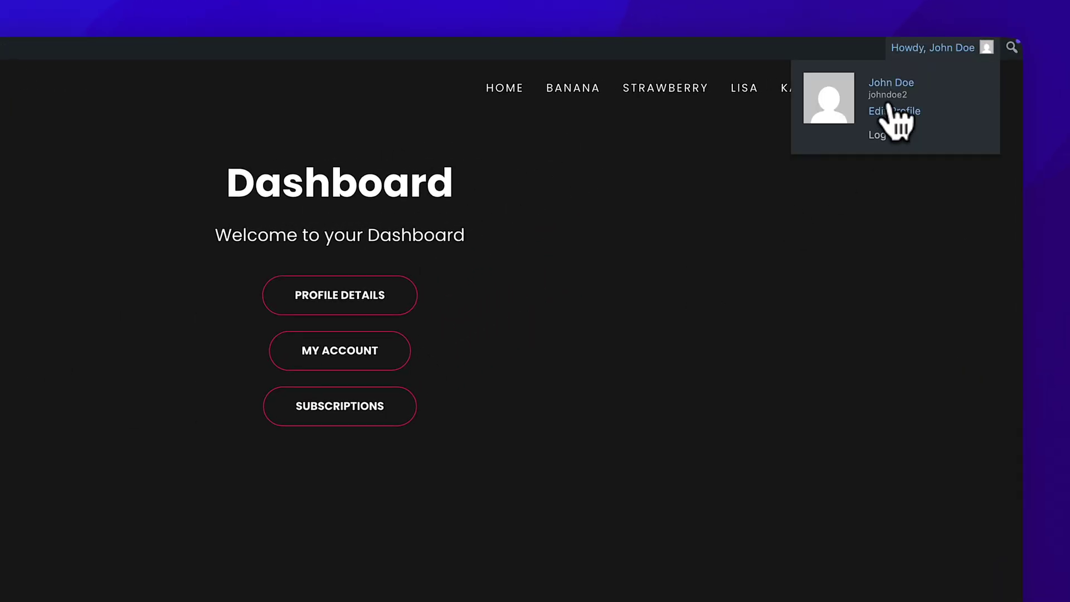
pyautogui.click(886, 136)
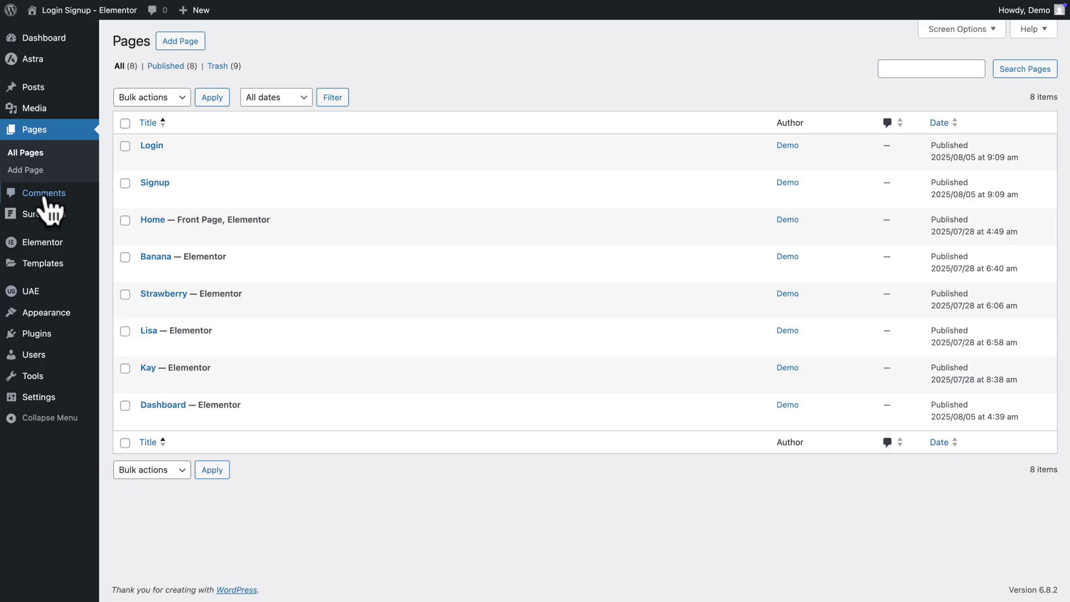
# - In SureForms Login/Registration settings, enable Custom Registration Page and select the Signup page
pyautogui.moveTo(43, 215)
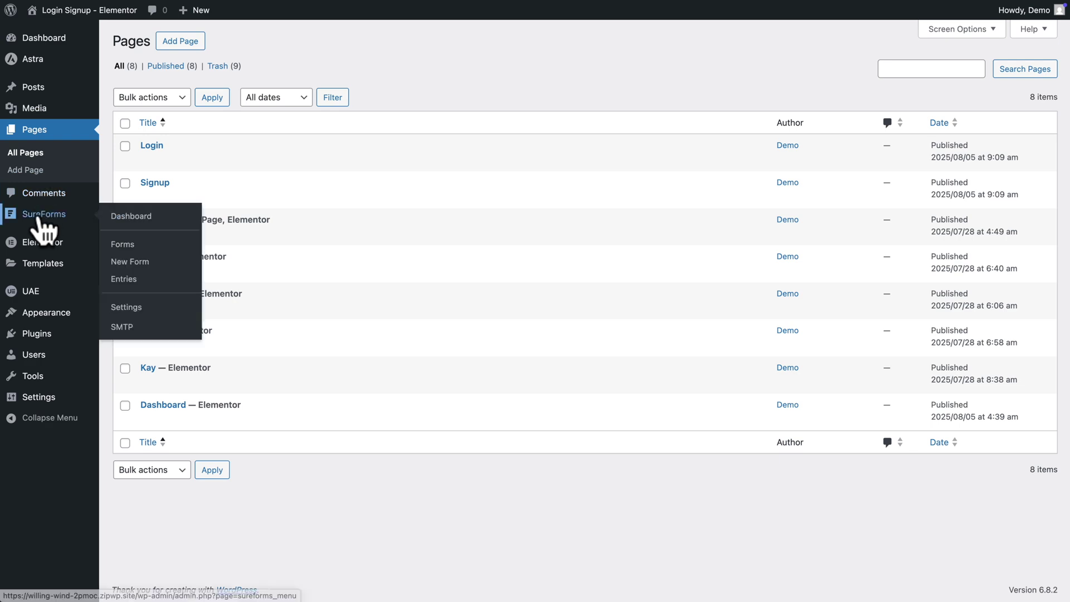
pyautogui.click(125, 305)
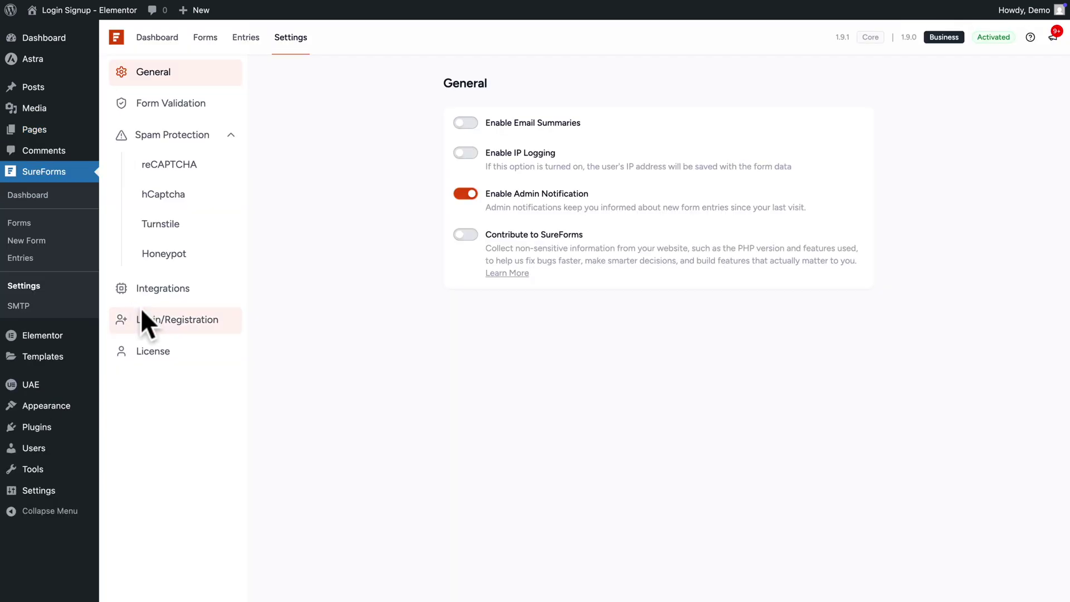
pyautogui.click(167, 324)
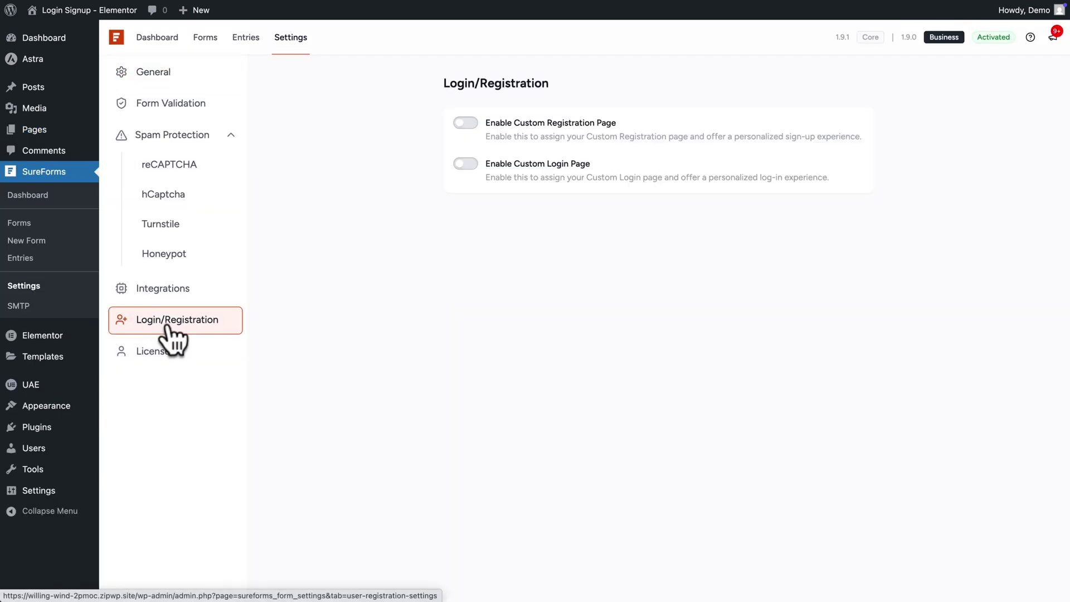
pyautogui.click(465, 124)
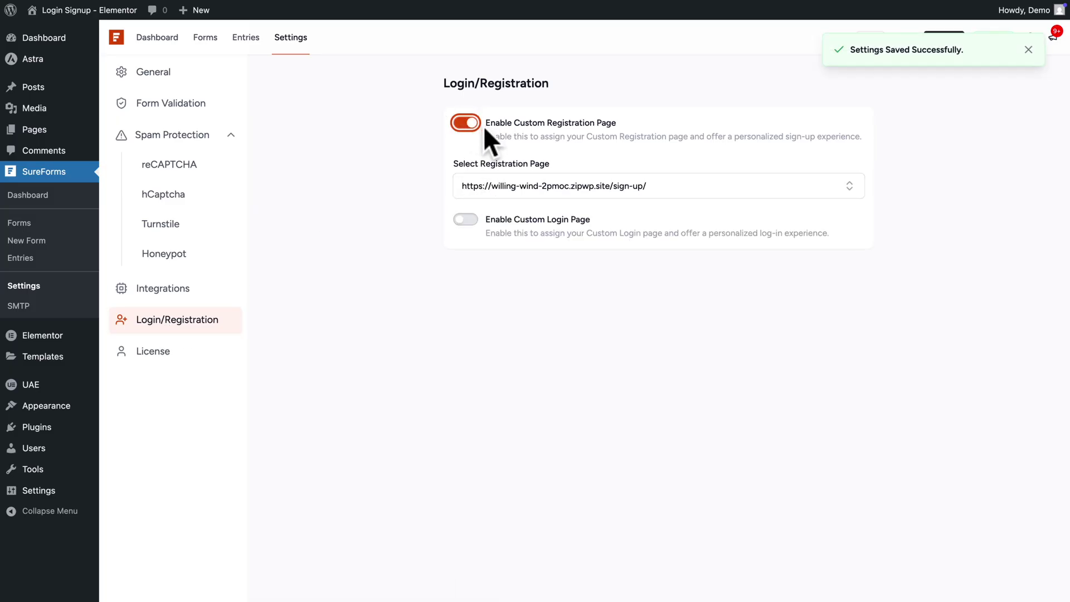
pyautogui.click(472, 188)
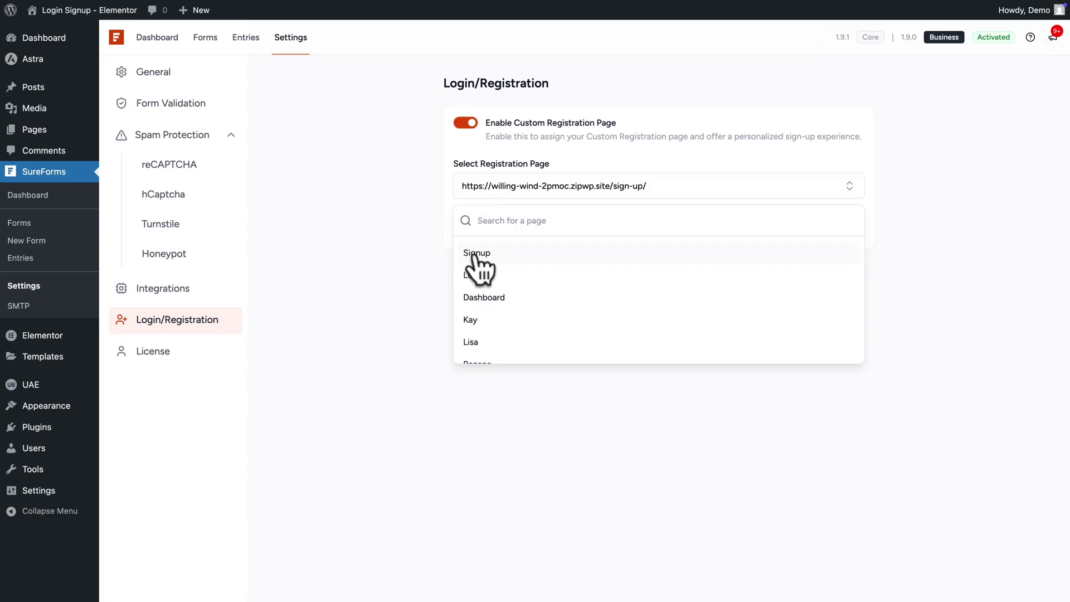
pyautogui.click(477, 254)
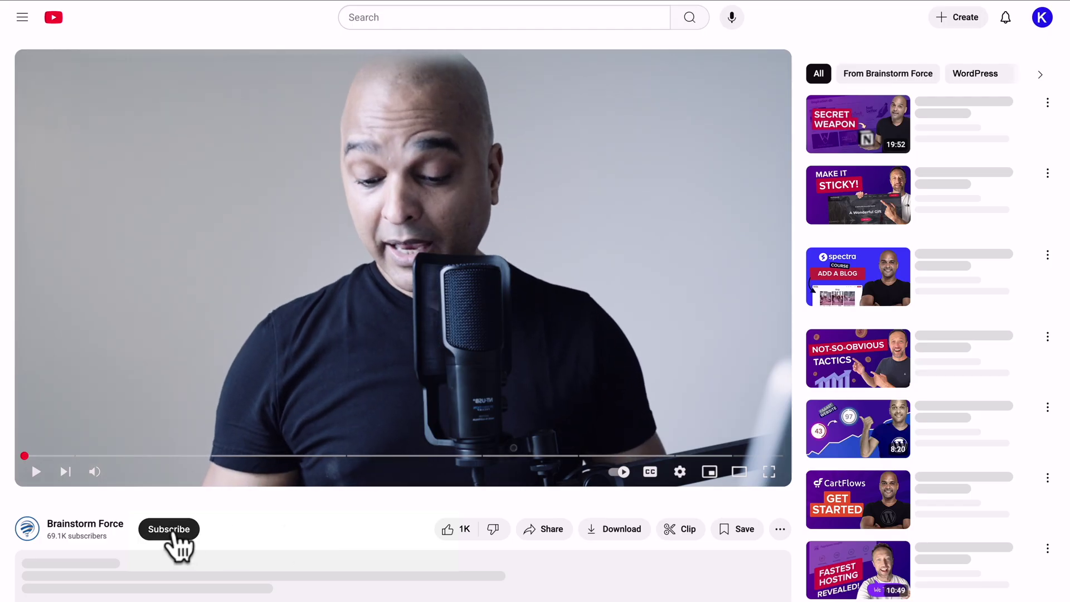
# - Subscribe to Brainstorm Force using the Subscribe button beneath the video
pyautogui.click(172, 531)
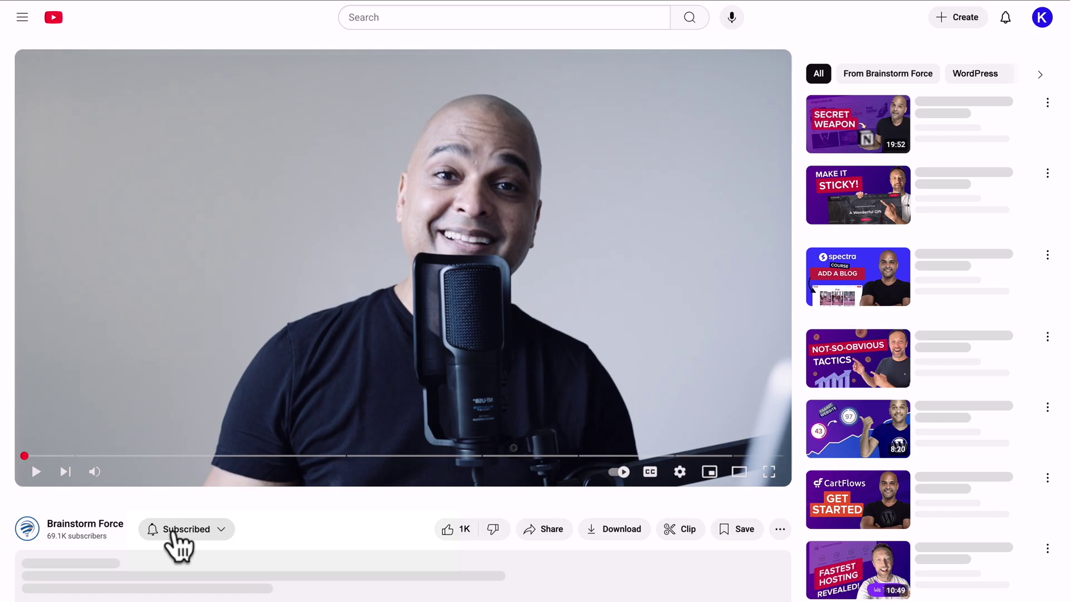